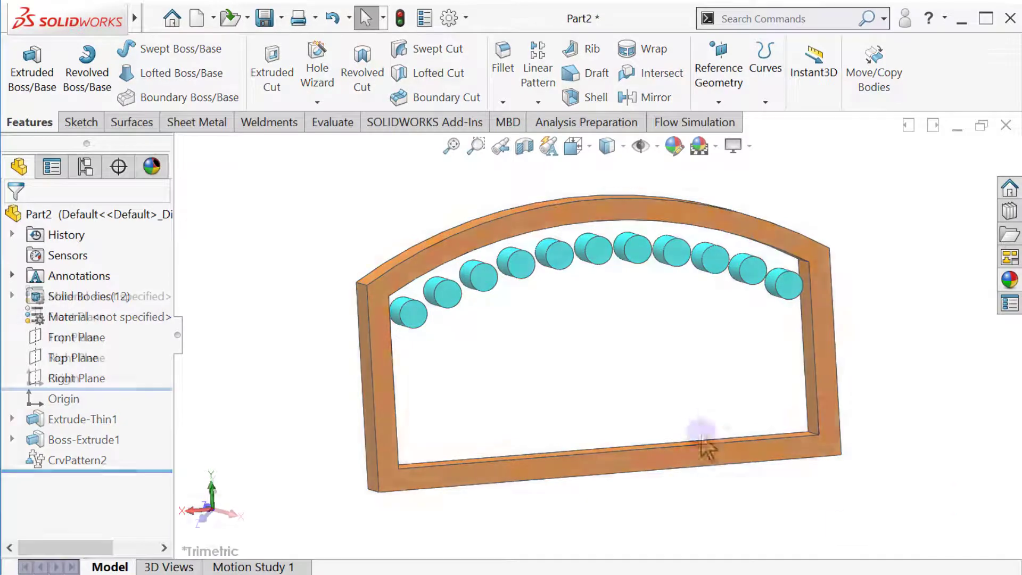
# Start a sketch on the Front Plane and draw a horizontal line about 108 mm long from the origin
pyautogui.click(71, 314)
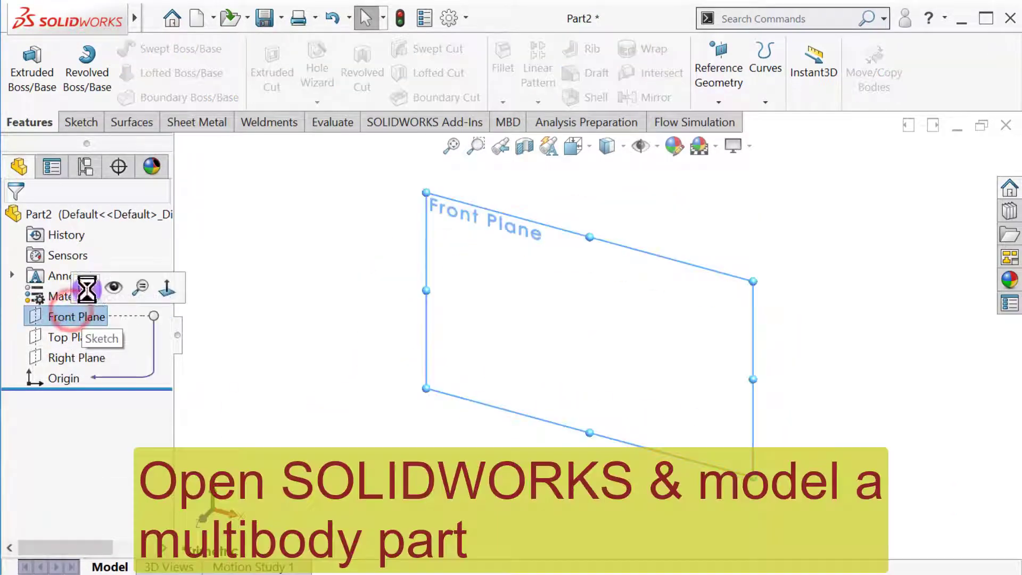
pyautogui.click(87, 288)
pyautogui.click(297, 370)
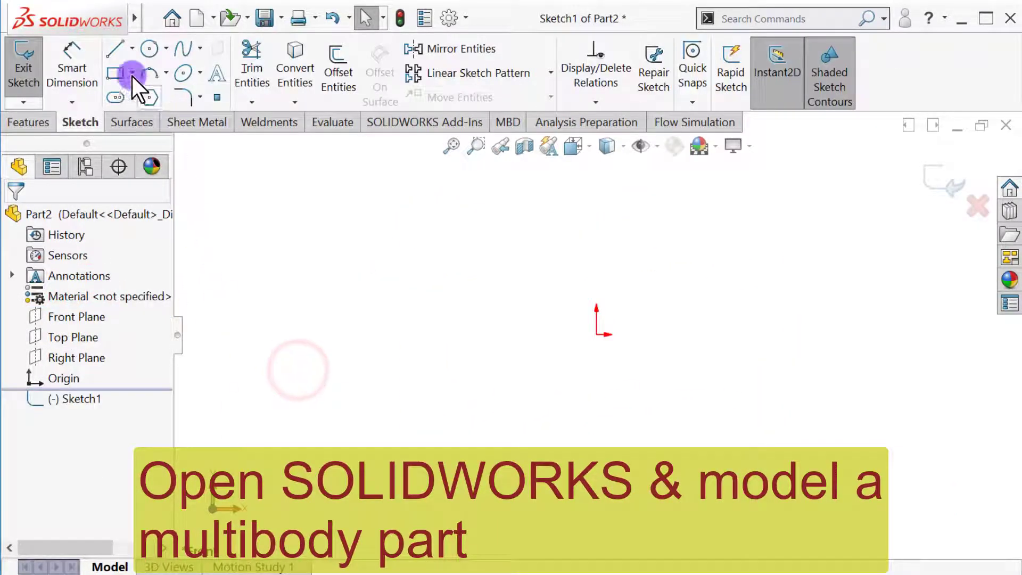
pyautogui.click(109, 52)
pyautogui.click(596, 334)
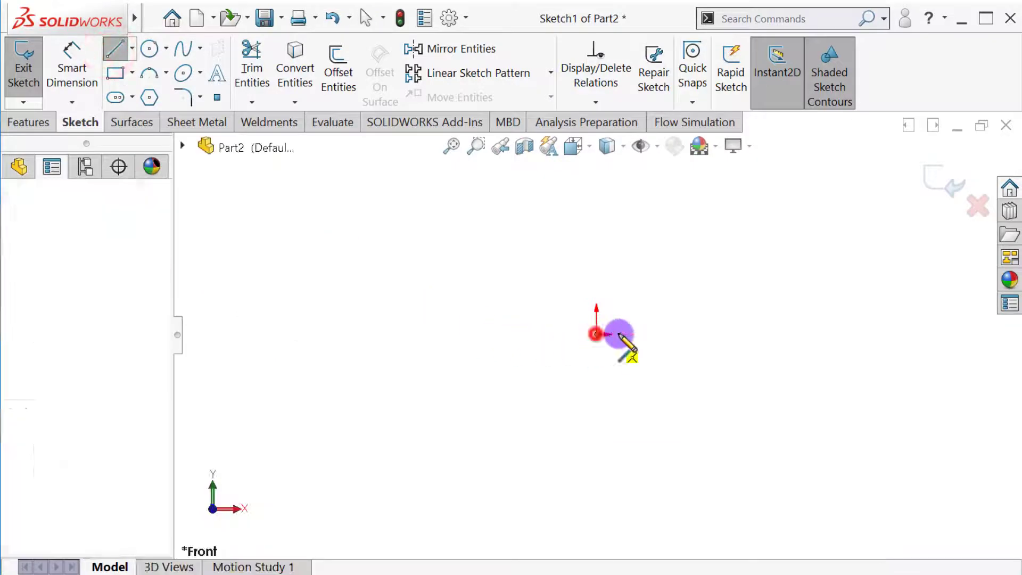
pyautogui.click(801, 334)
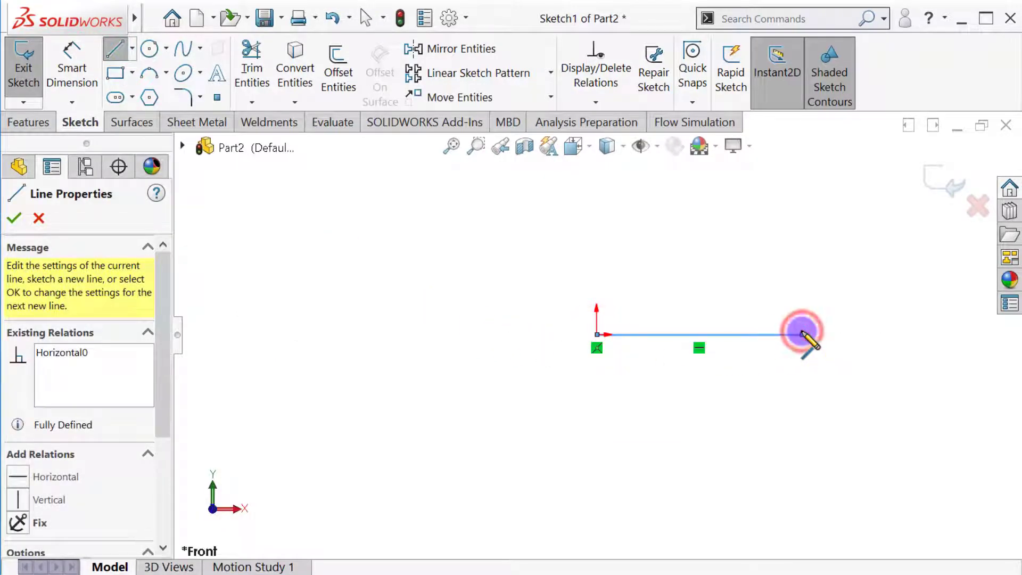
pyautogui.press('Escape')
pyautogui.press('Escape')
# Dimension the horizontal base line's length as 100 mm
pyautogui.click(75, 54)
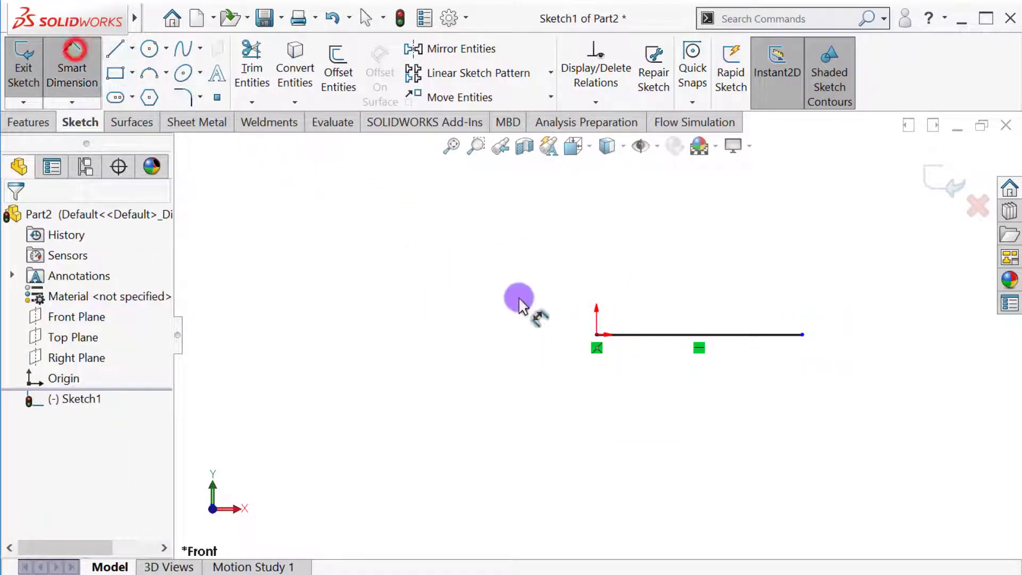
pyautogui.click(644, 334)
pyautogui.click(674, 374)
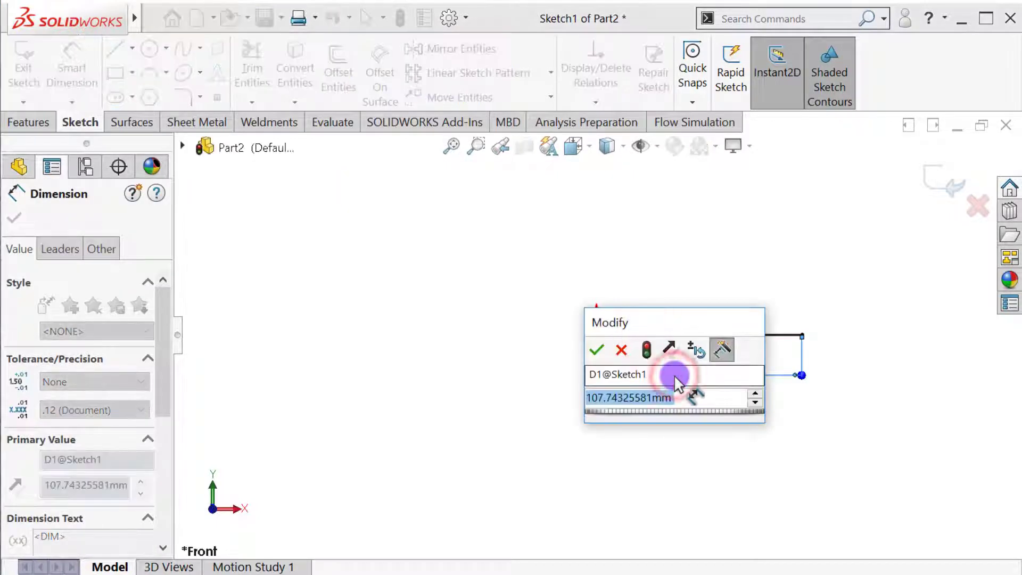
pyautogui.write('100')
pyautogui.press('Return')
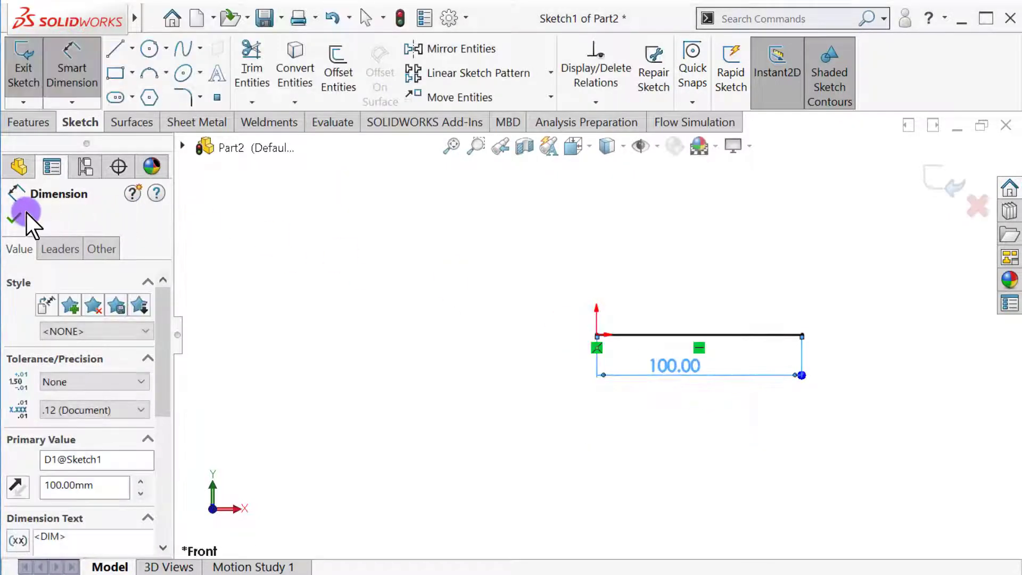
pyautogui.click(14, 216)
# Draw two vertical lines about 34 mm tall, one upward from each end of the base line
pyautogui.click(113, 50)
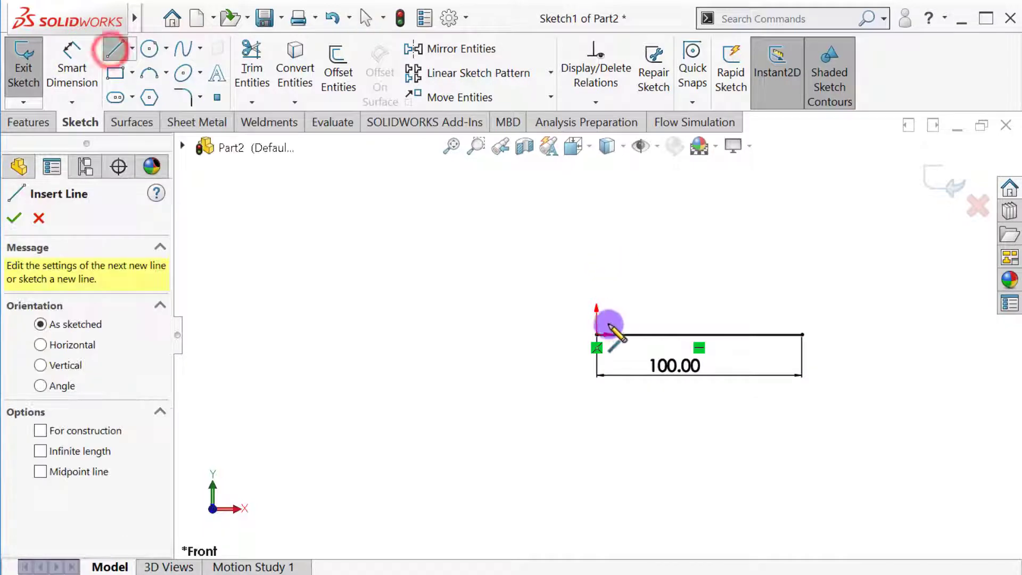
pyautogui.click(597, 335)
pyautogui.click(598, 265)
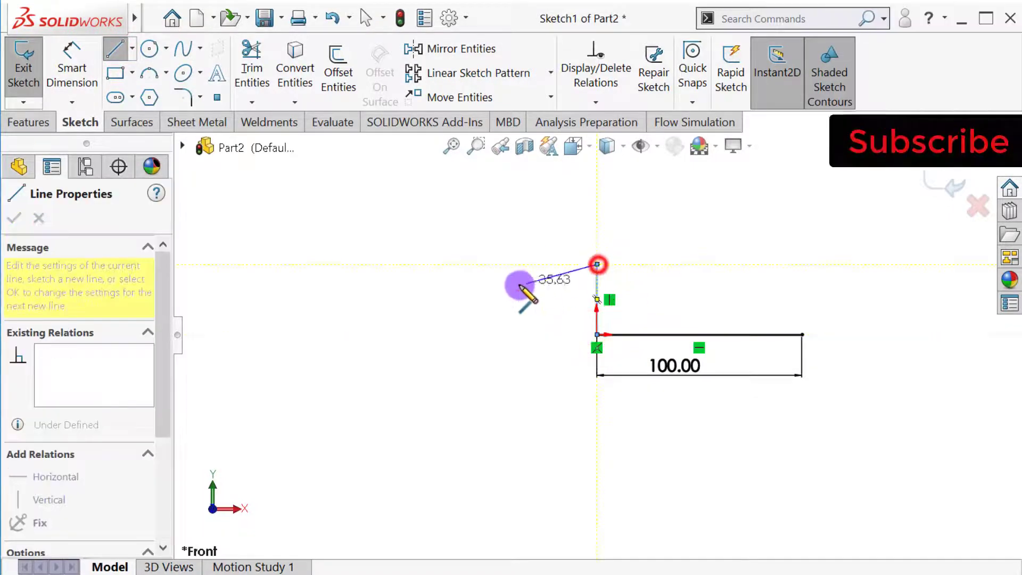
pyautogui.doubleClick(520, 286)
pyautogui.click(802, 335)
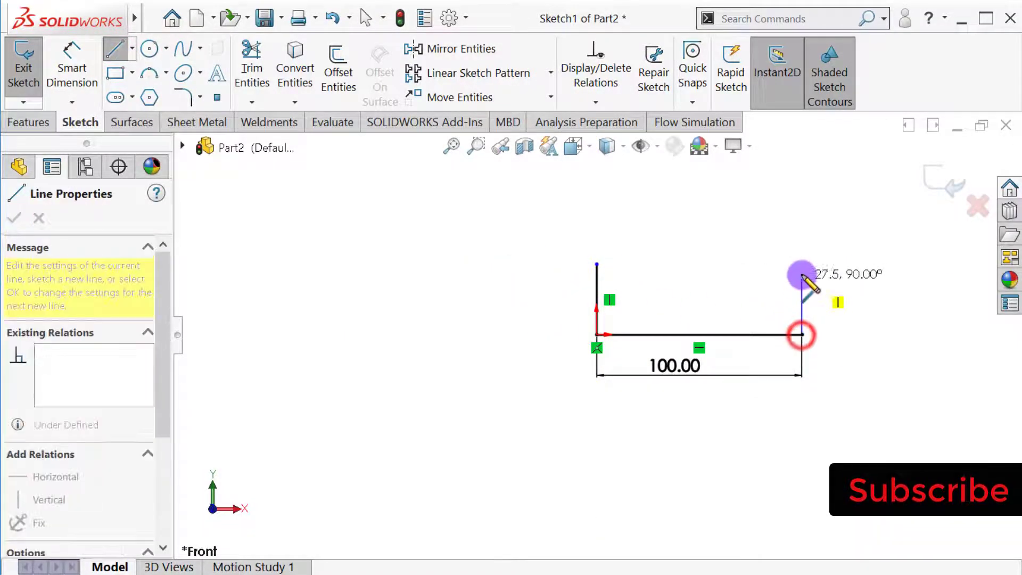
pyautogui.click(802, 264)
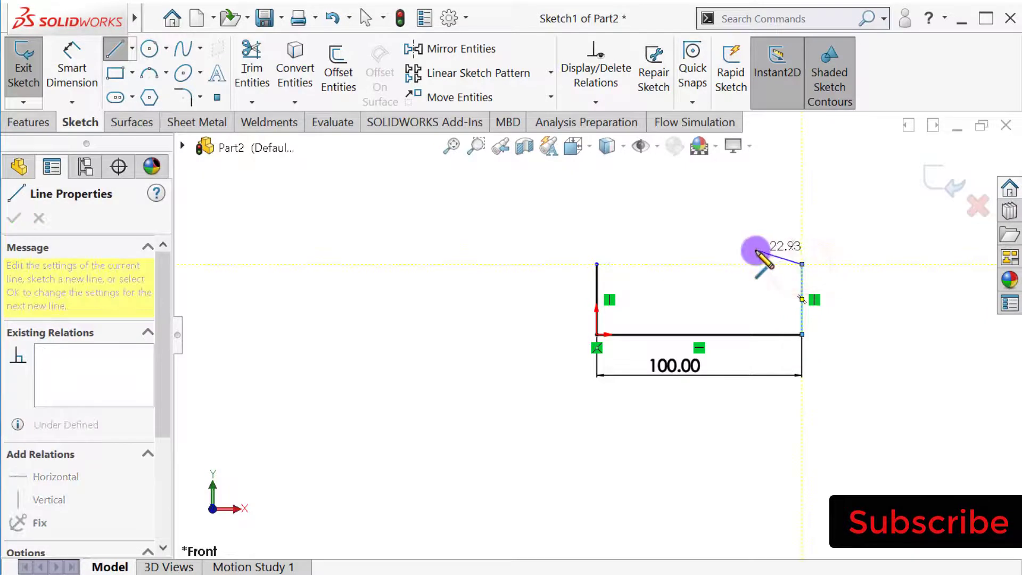
pyautogui.press('Escape')
# Add an Equal relation between the two vertical lines
pyautogui.scroll(-3, 749, 247)
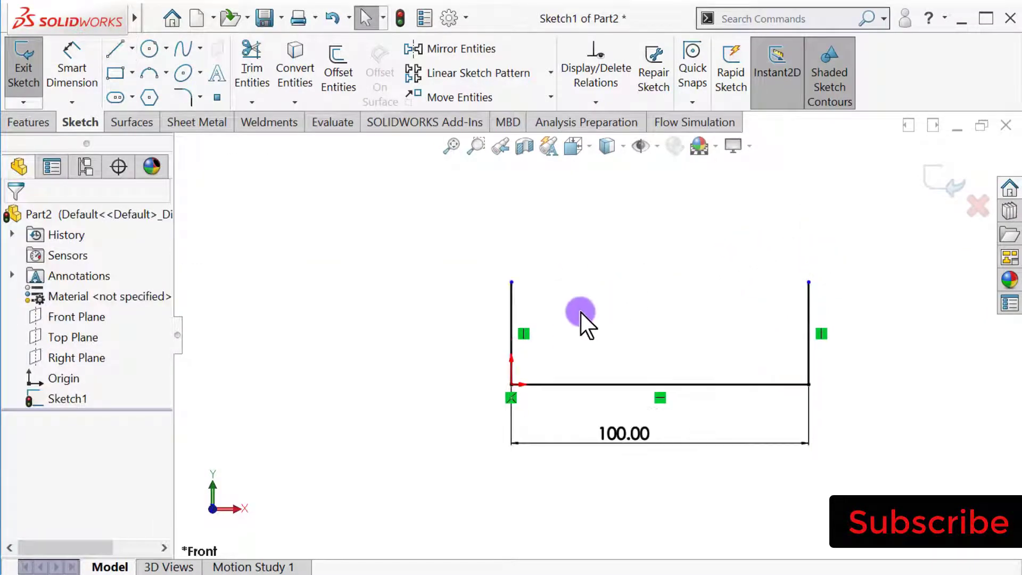
pyautogui.click(513, 308)
pyautogui.keyDown('ctrl'); pyautogui.click(807, 357); pyautogui.keyUp('ctrl')
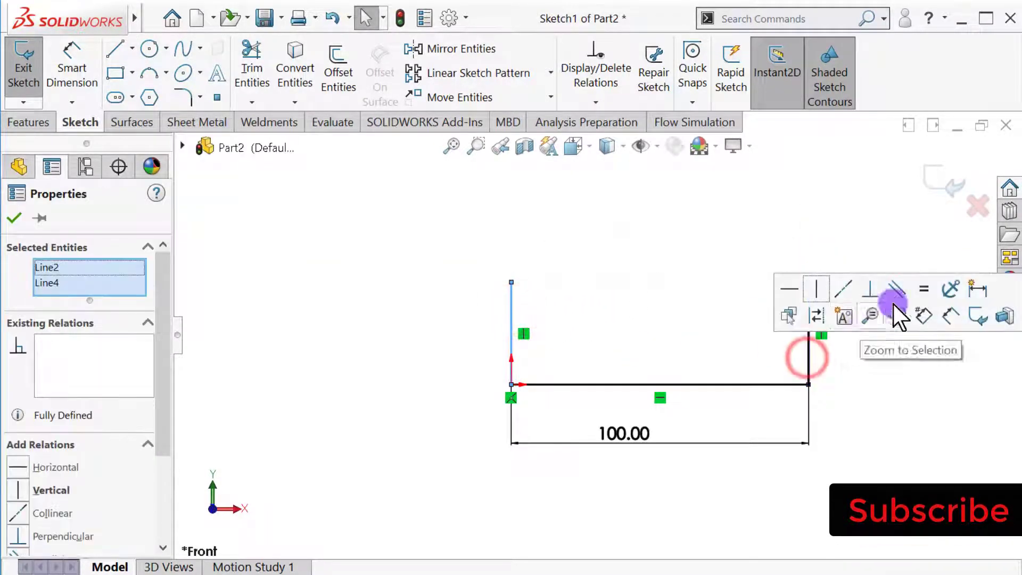
pyautogui.click(924, 289)
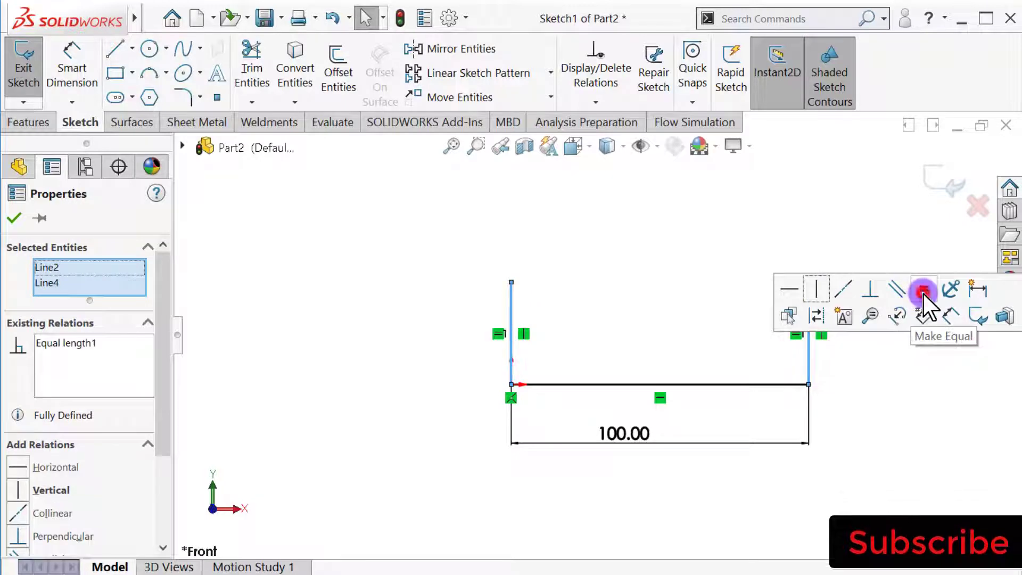
pyautogui.click(12, 218)
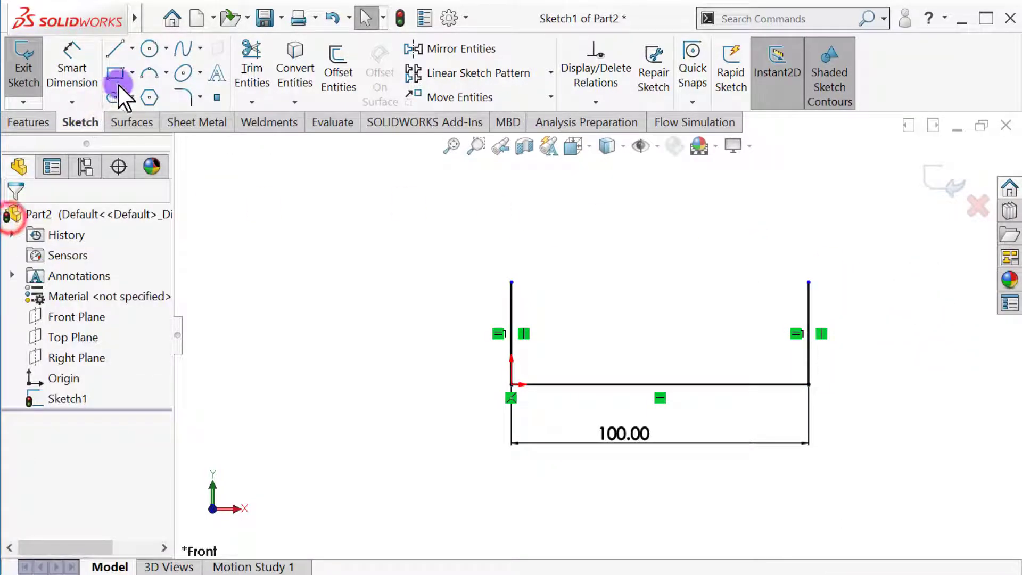
# Close the profile with an upward-bulging three-point arc of about 110 mm radius joining the tops of the vertical lines
pyautogui.click(149, 74)
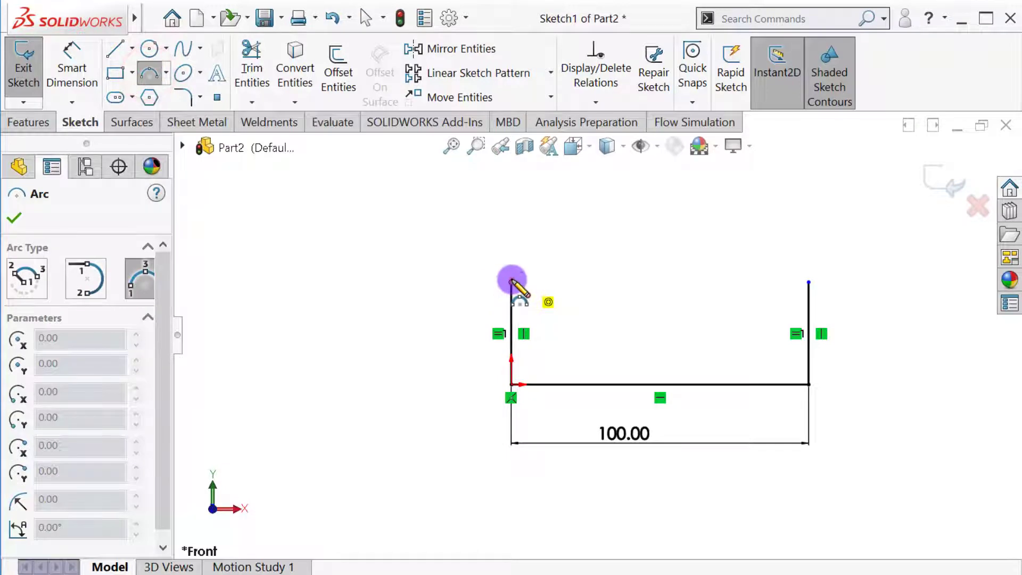
pyautogui.moveTo(512, 279); pyautogui.dragTo(807, 280)
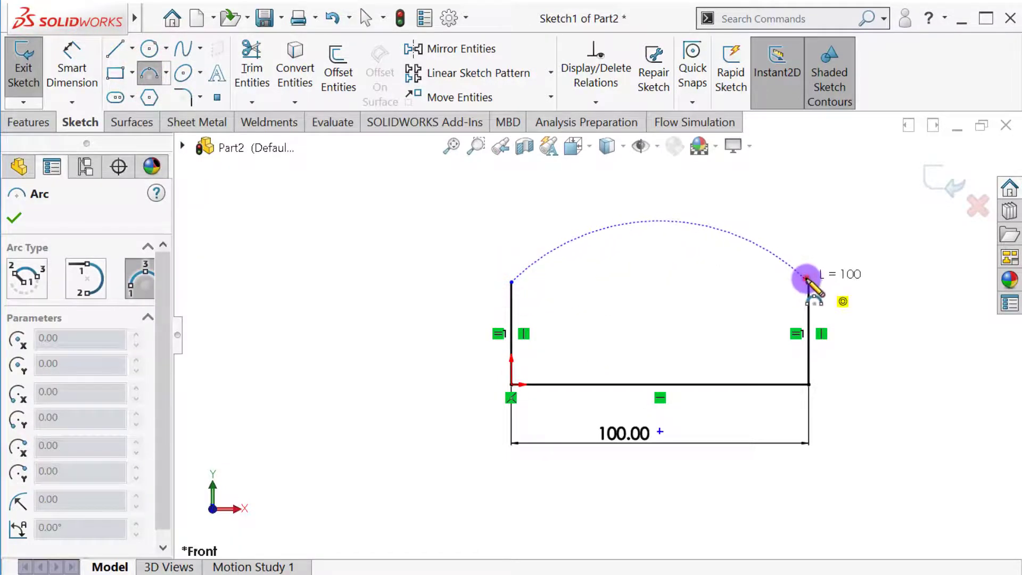
pyautogui.click(807, 280)
pyautogui.click(710, 250)
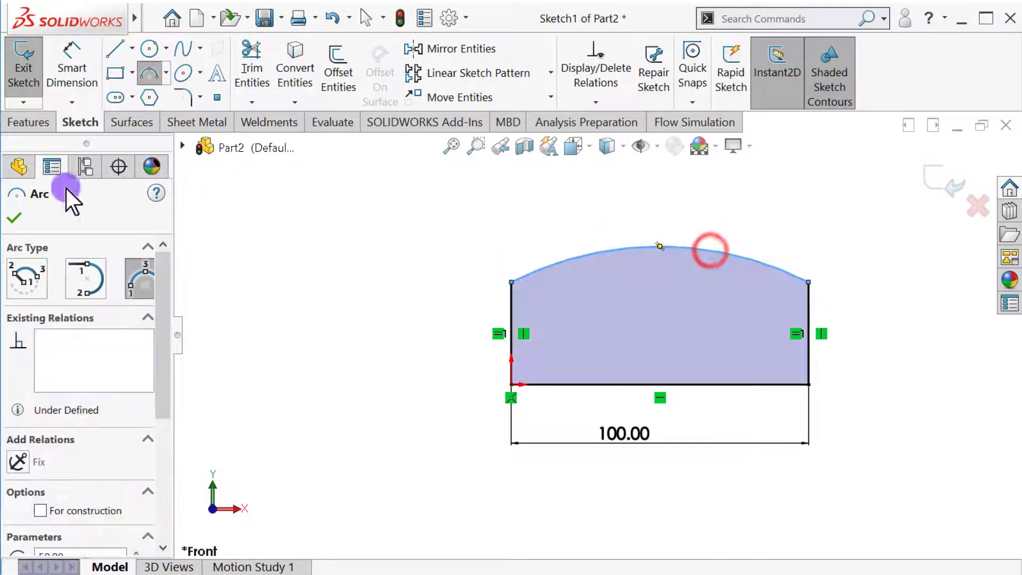
pyautogui.click(13, 218)
# Dimension the top arc's radius as 100 mm
pyautogui.click(72, 61)
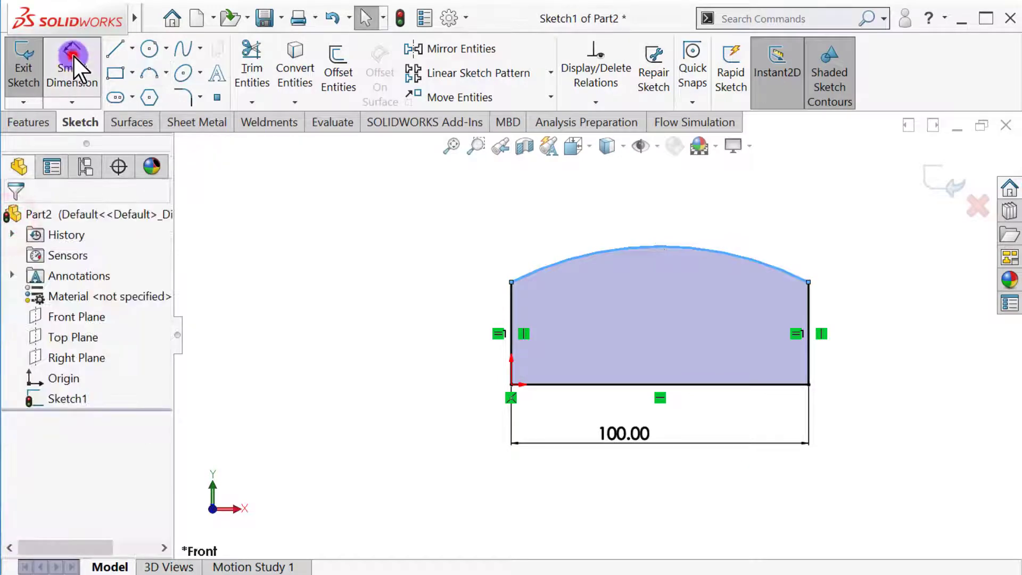
pyautogui.click(596, 251)
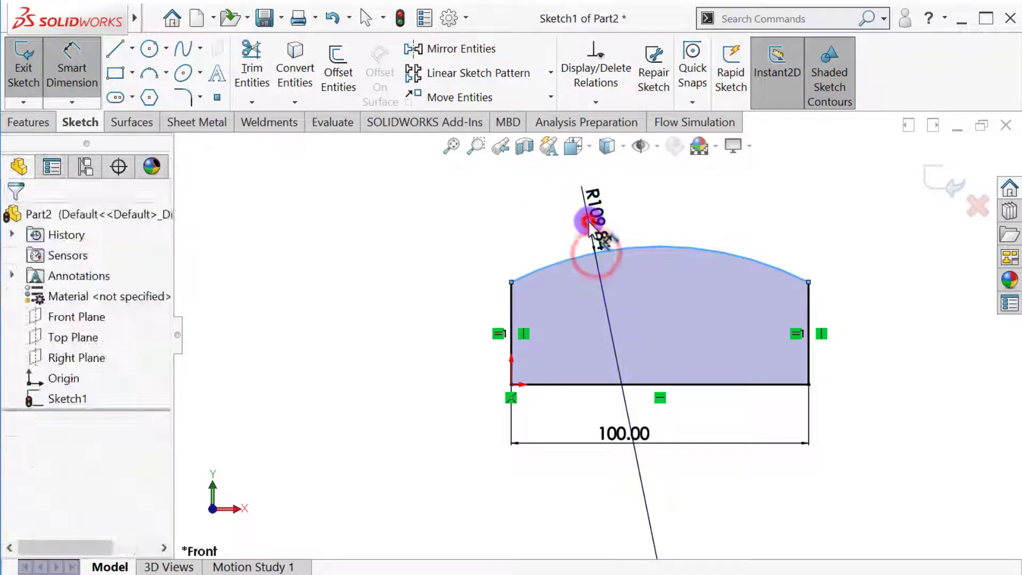
pyautogui.click(591, 226)
pyautogui.write('100')
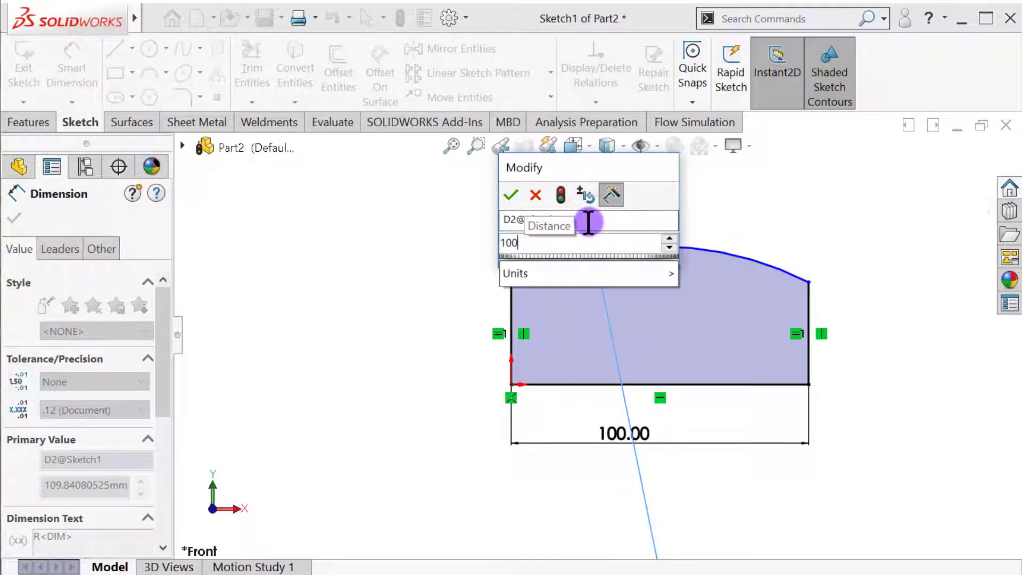
pyautogui.press('Return')
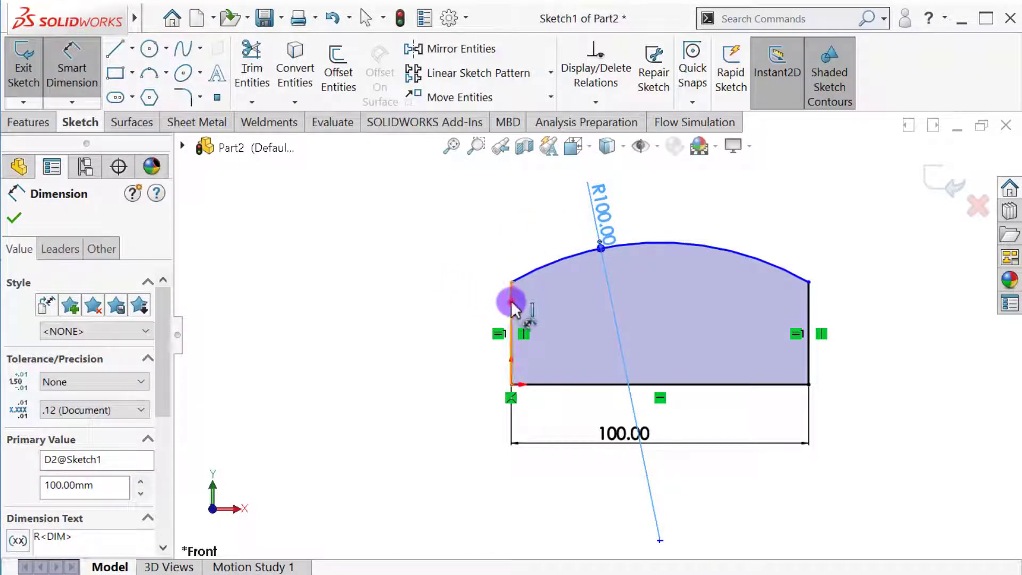
# Dimension the height of the vertical line at the origin as 40 mm
pyautogui.click(510, 306)
pyautogui.click(420, 314)
pyautogui.write('40')
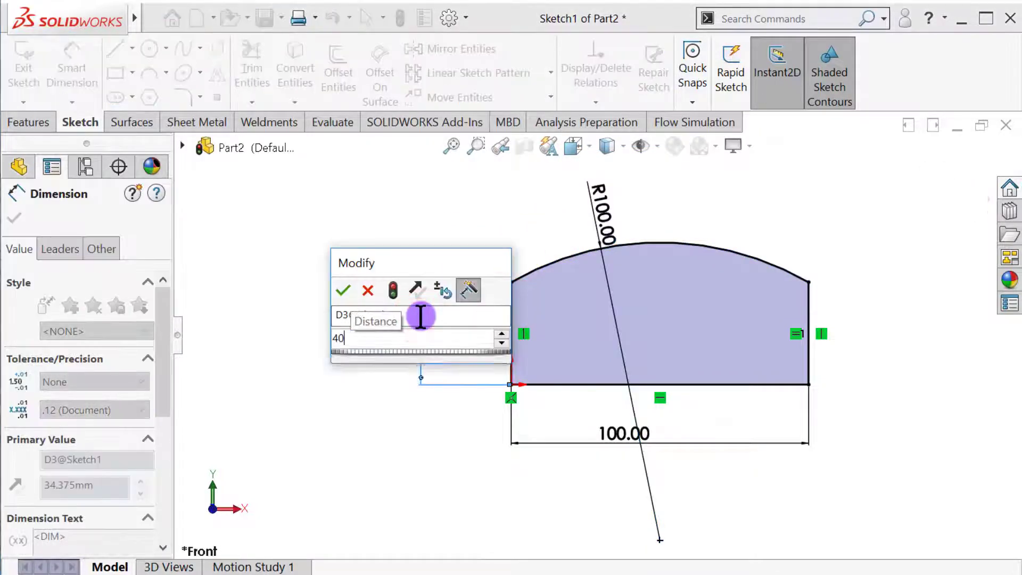
pyautogui.press('Return')
pyautogui.click(11, 219)
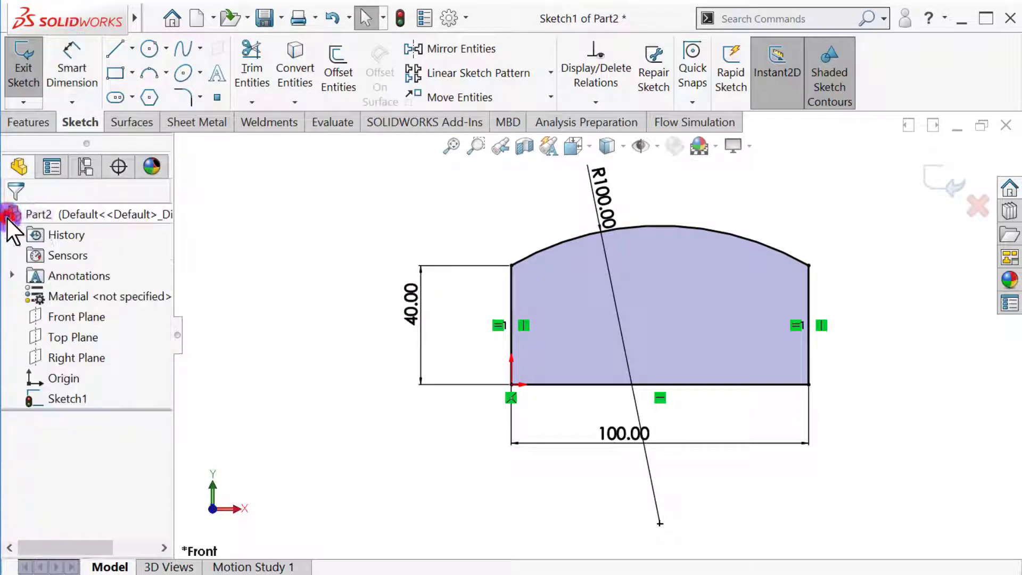
# Exit the sketch and extrude the profile 10 mm blind as a one-direction thin feature with 5 mm wall thickness
pyautogui.click(905, 184)
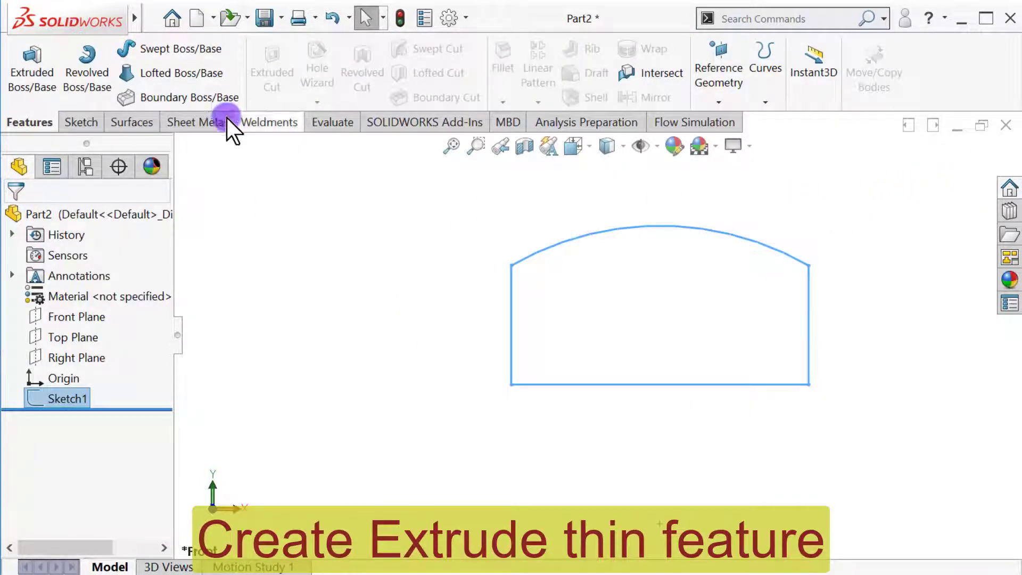
pyautogui.click(24, 66)
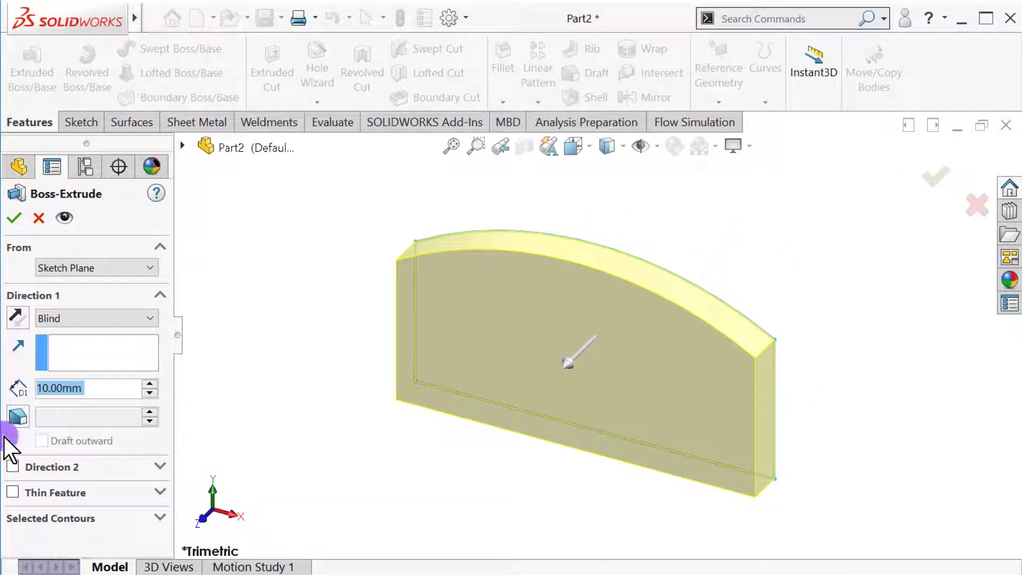
pyautogui.click(13, 492)
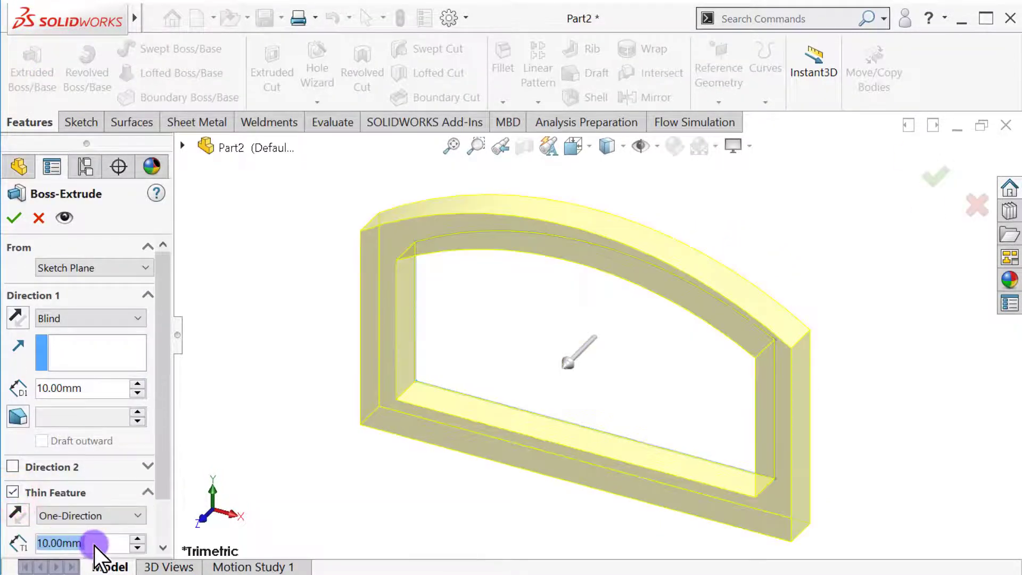
pyautogui.write('5')
pyautogui.press('Return')
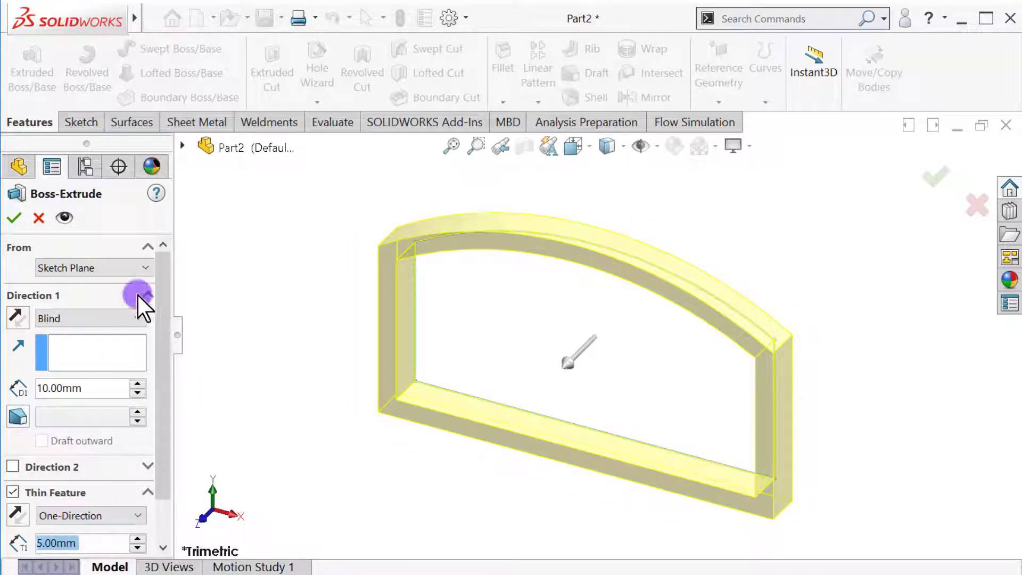
pyautogui.click(13, 219)
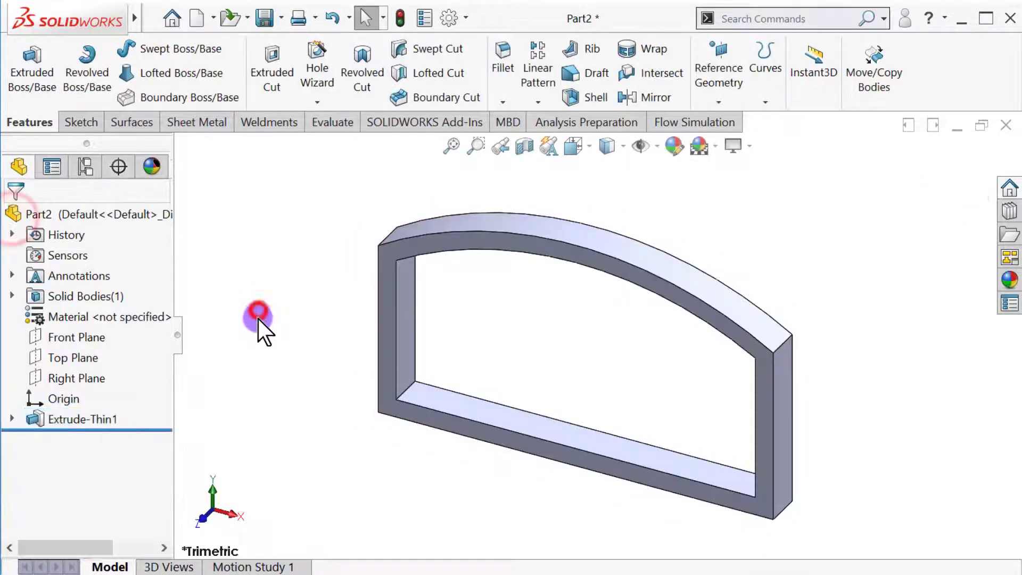
pyautogui.click(257, 320)
# Apply an orange colour appearance from the standard swatches to the whole part
pyautogui.scroll(-2, 262, 332)
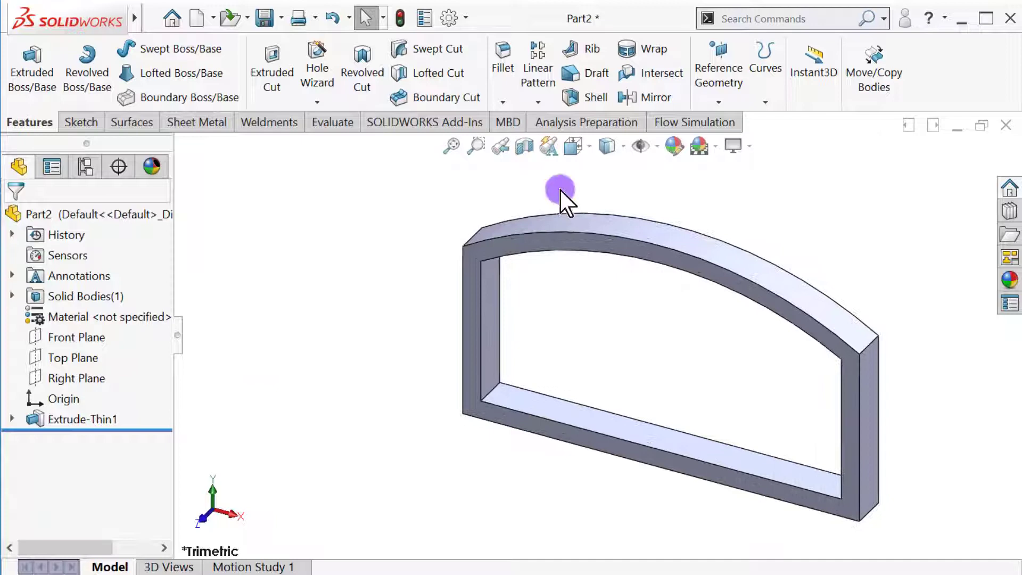
pyautogui.click(672, 148)
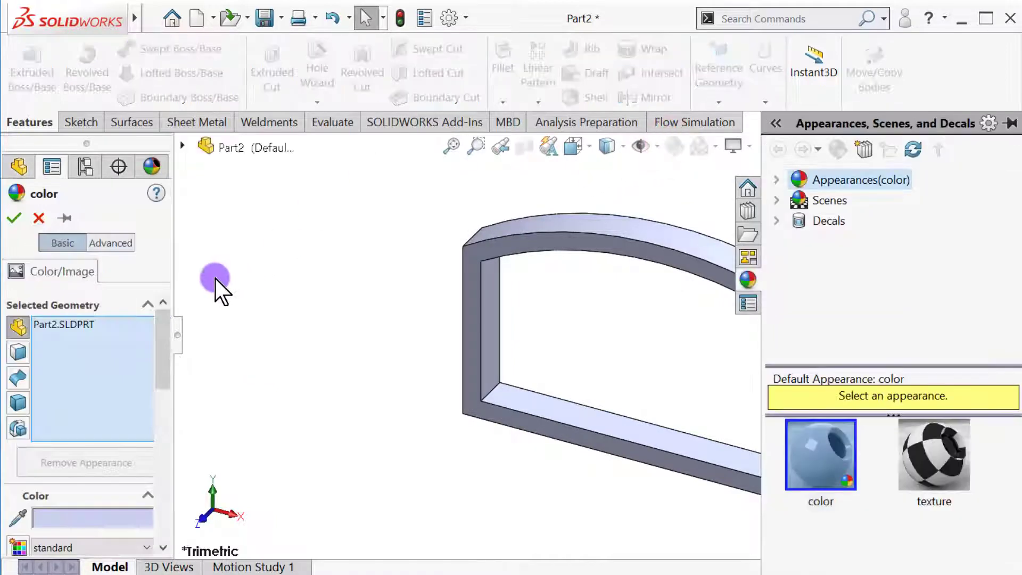
pyautogui.moveTo(161, 372); pyautogui.dragTo(164, 437)
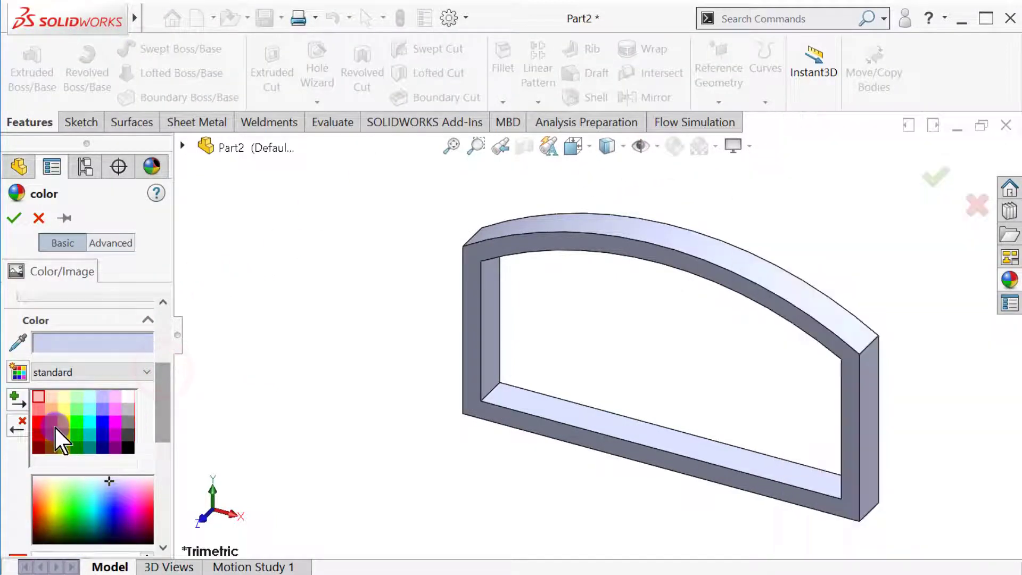
pyautogui.click(53, 424)
pyautogui.click(15, 218)
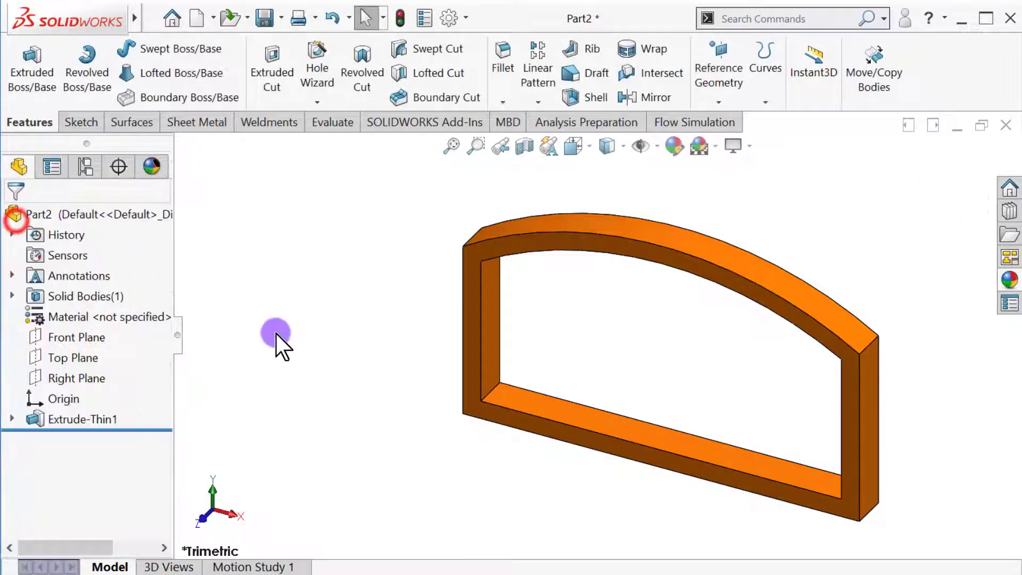
pyautogui.click(276, 334)
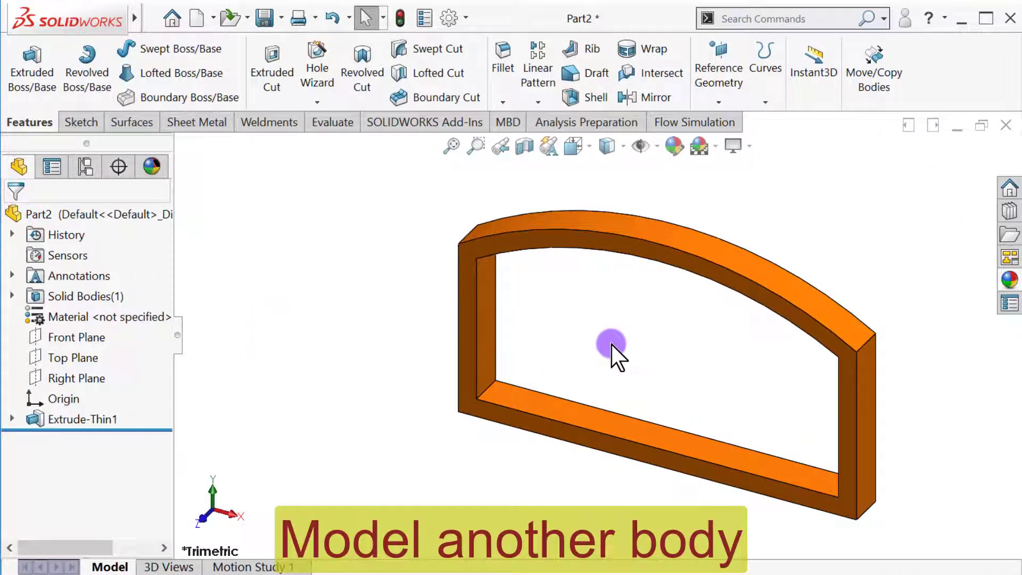
# Start a sketch on the frame's front face and draw a circle of about 3.2 mm radius near the opening's upper-left corner
pyautogui.click(468, 357)
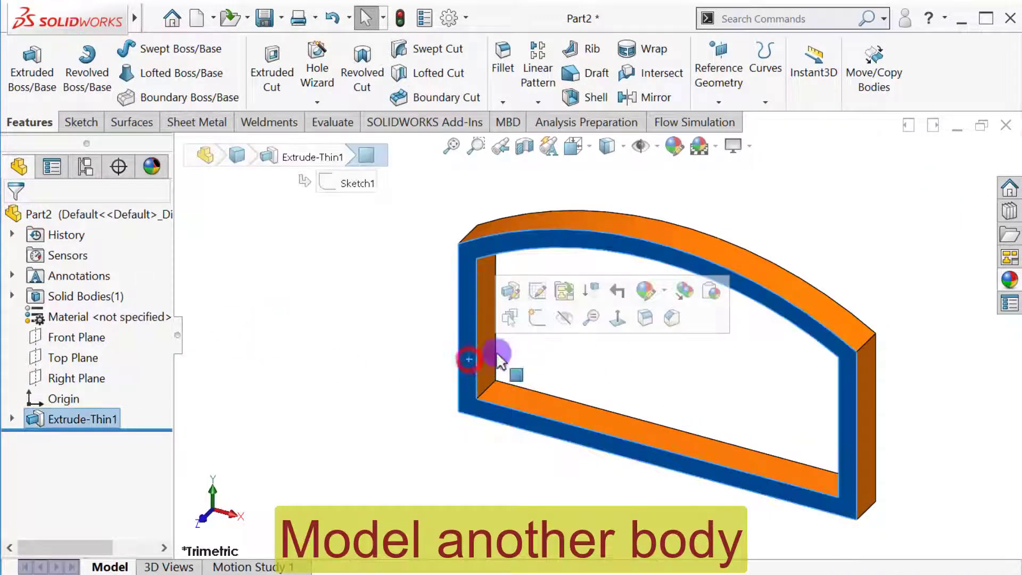
pyautogui.click(537, 323)
pyautogui.click(264, 322)
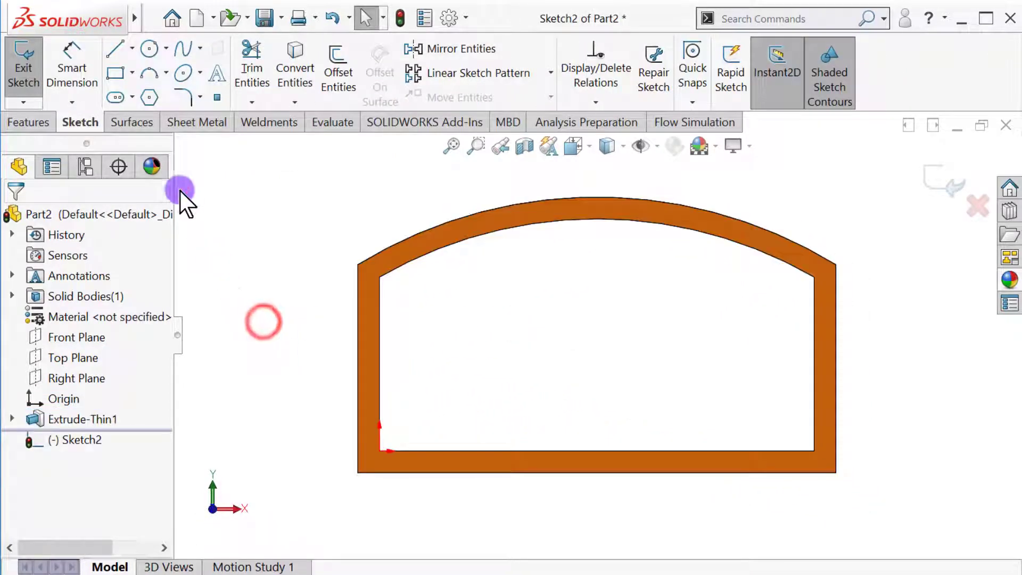
pyautogui.click(149, 49)
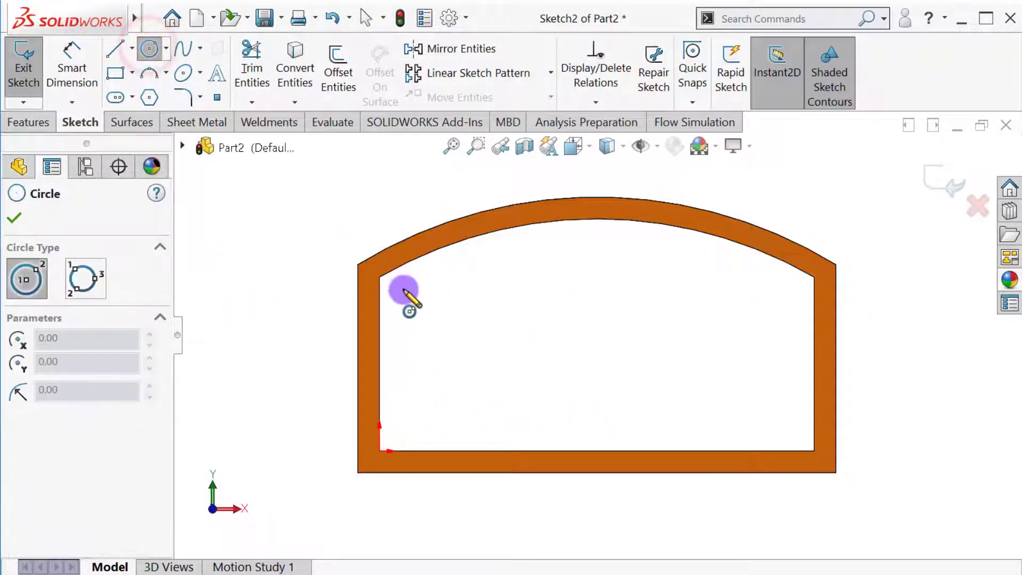
pyautogui.click(402, 293)
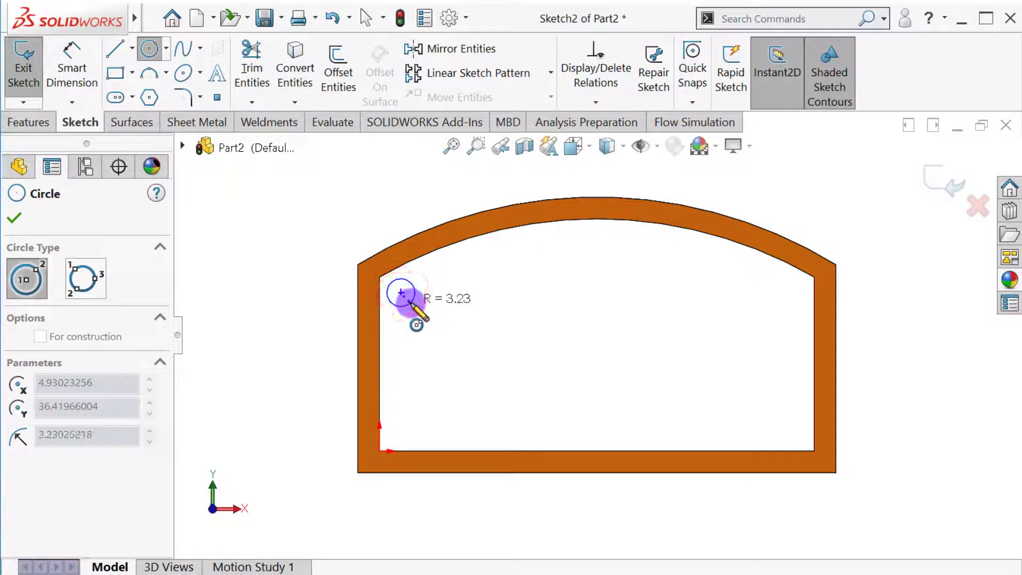
pyautogui.click(410, 304)
pyautogui.click(14, 217)
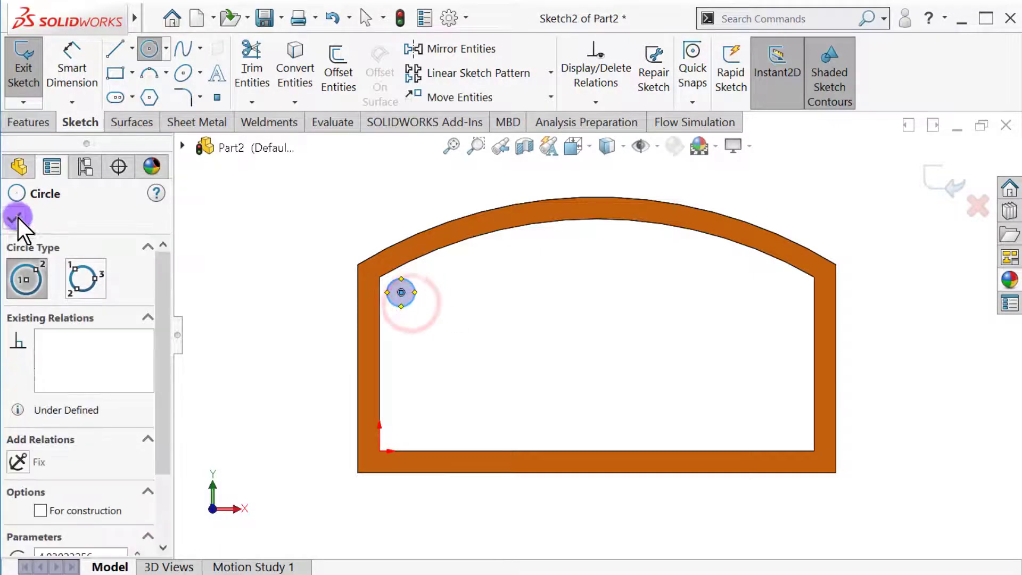
# Dimension the circle's diameter as 6.5 mm
pyautogui.click(74, 47)
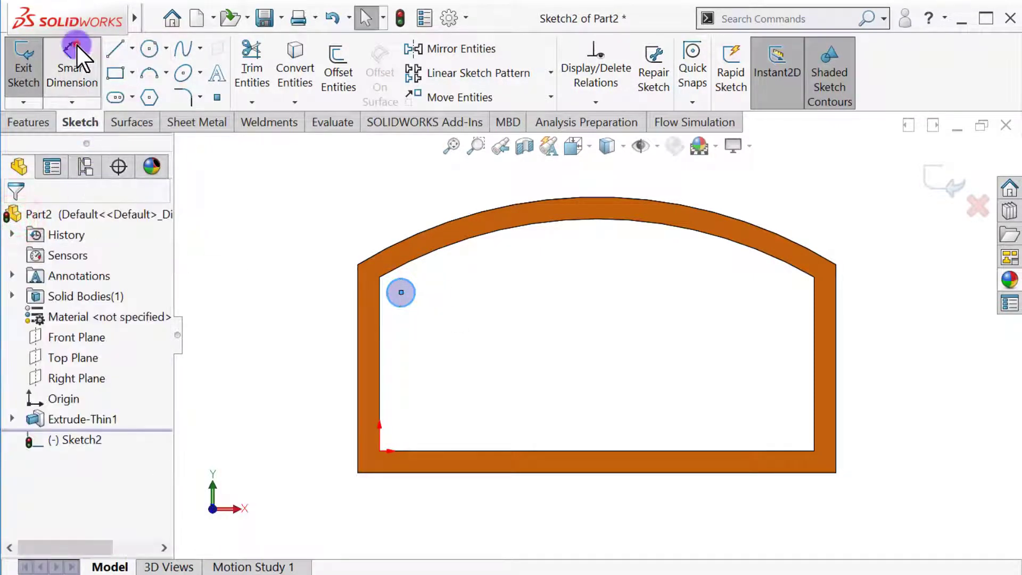
pyautogui.click(401, 278)
pyautogui.click(371, 190)
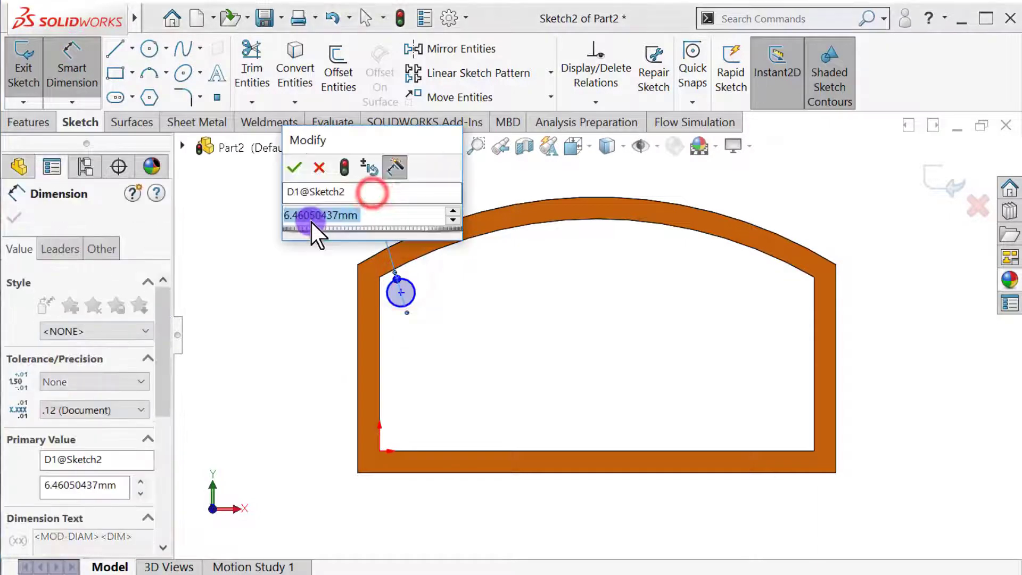
pyautogui.write('6.5')
pyautogui.press('Return')
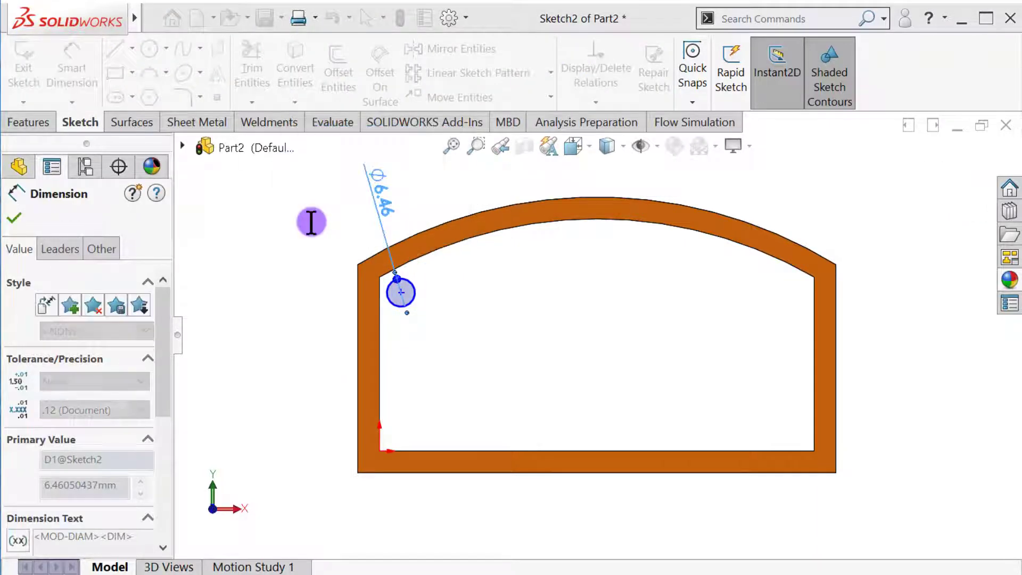
# Dimension the circle centre's height above the frame's inner bottom edge as 35 mm
pyautogui.click(401, 292)
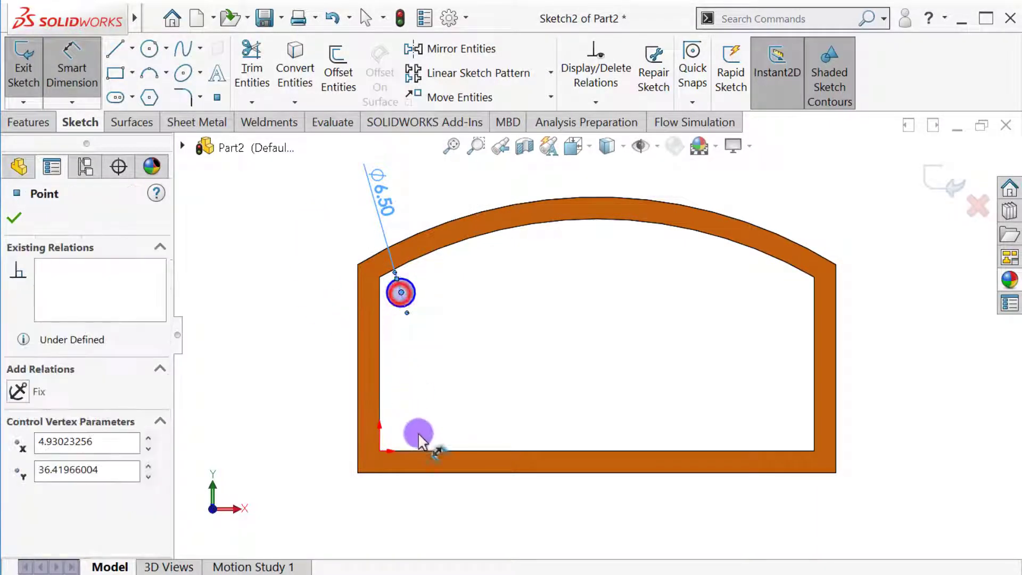
pyautogui.click(420, 449)
pyautogui.click(465, 514)
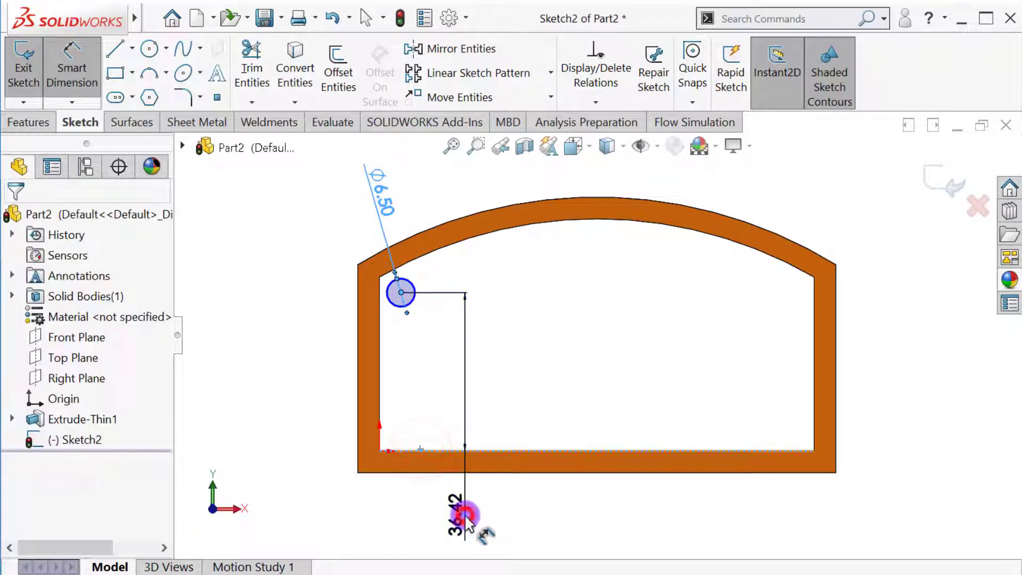
pyautogui.write('35')
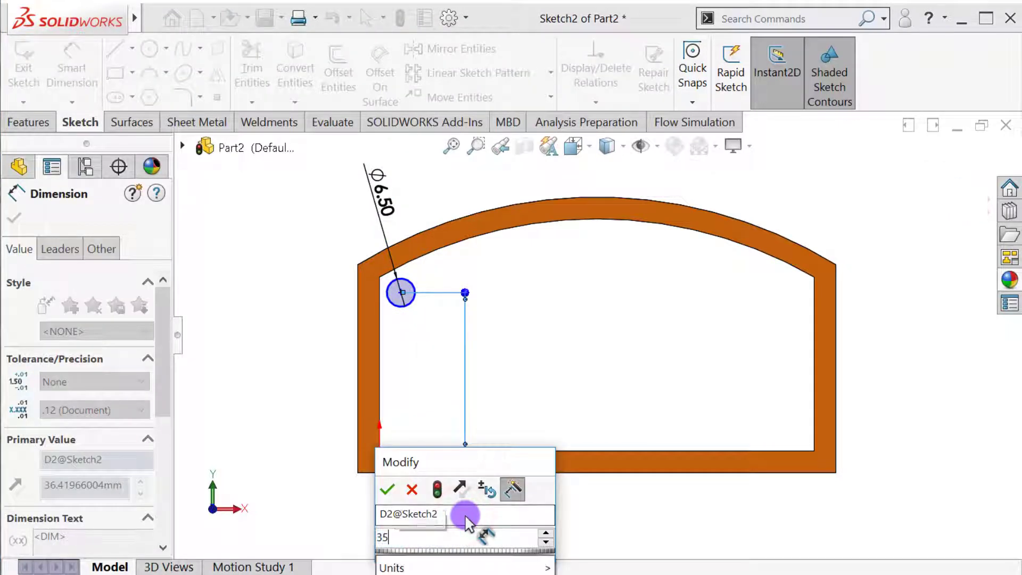
pyautogui.press('Return')
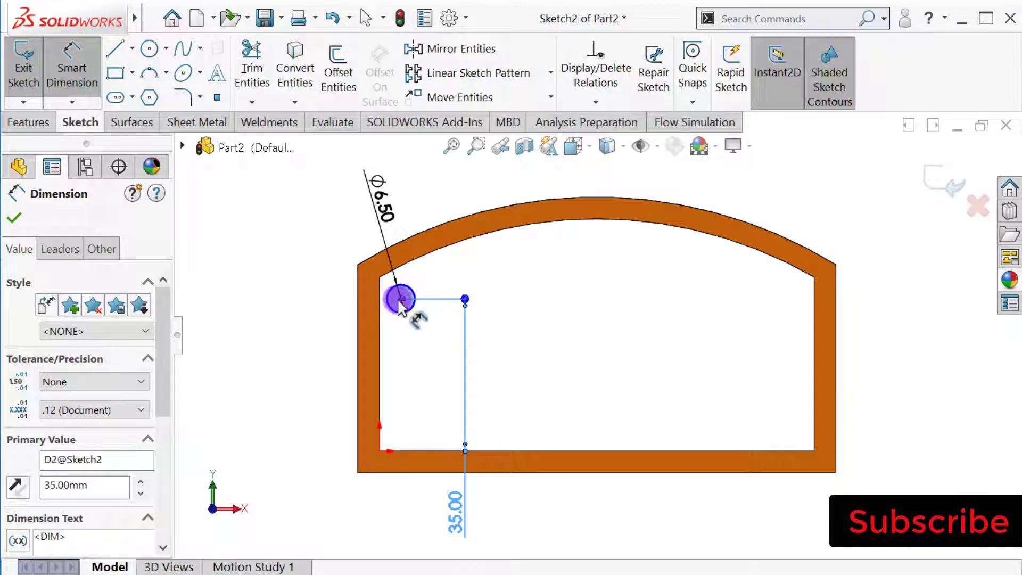
# Dimension the circle centre's horizontal distance from the frame's inner left edge as 5 mm
pyautogui.click(401, 299)
pyautogui.click(379, 347)
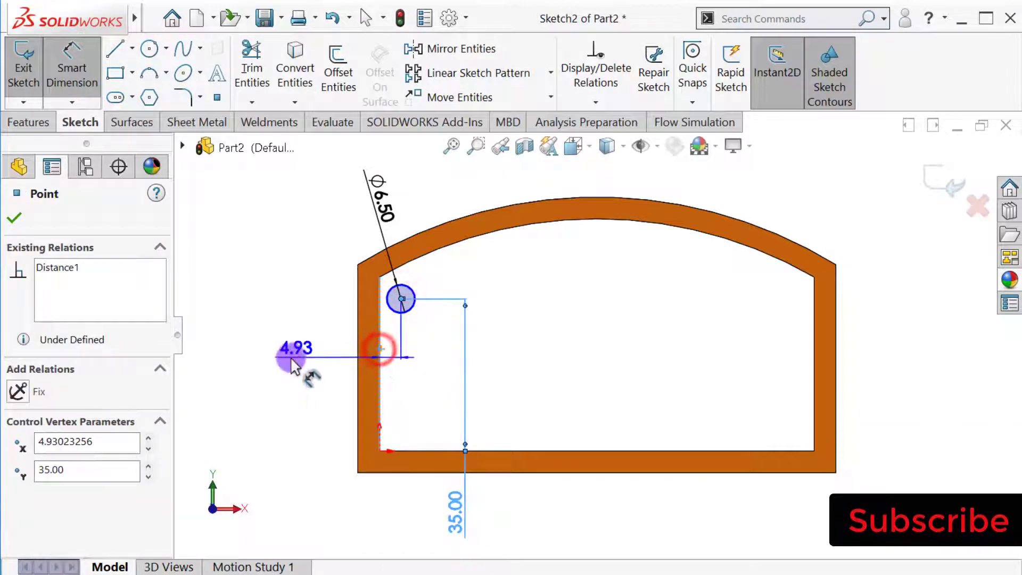
pyautogui.click(290, 356)
pyautogui.write('56mm')
pyautogui.press('Return')
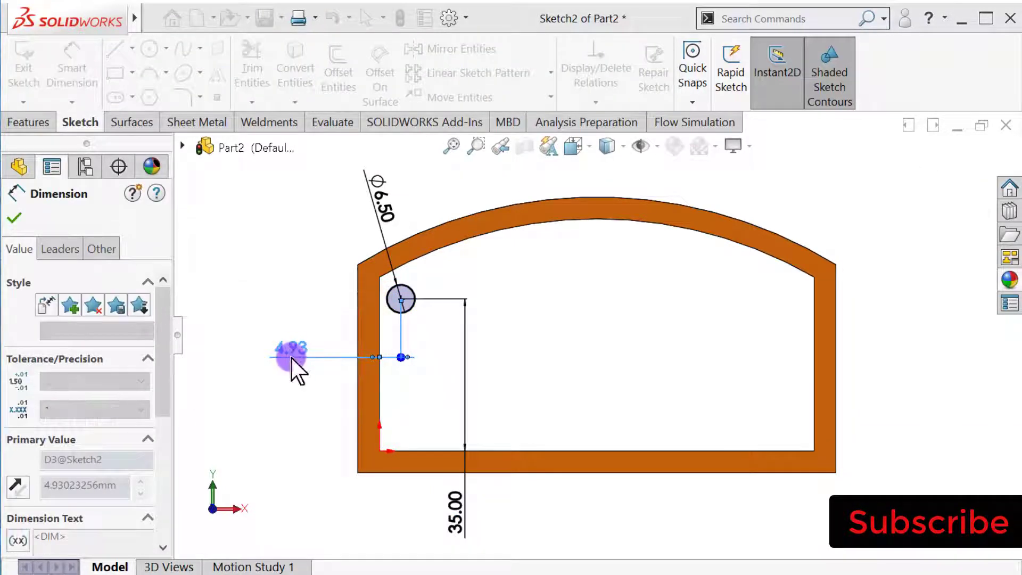
pyautogui.click(15, 217)
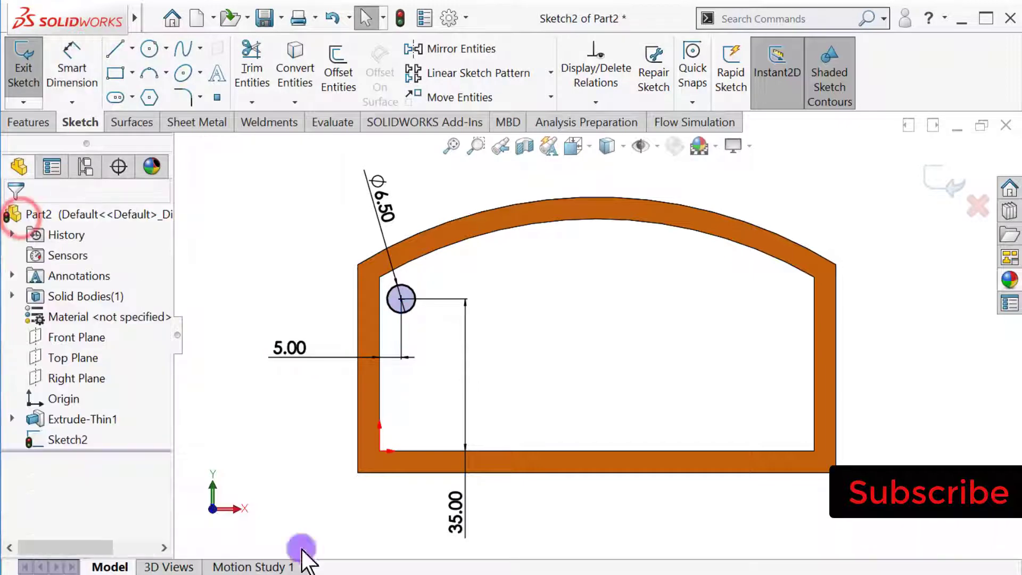
# Exit the sketch and extrude the circle 10 mm blind, back through the frame's depth, as a separate body without merging
pyautogui.click(946, 181)
pyautogui.click(44, 70)
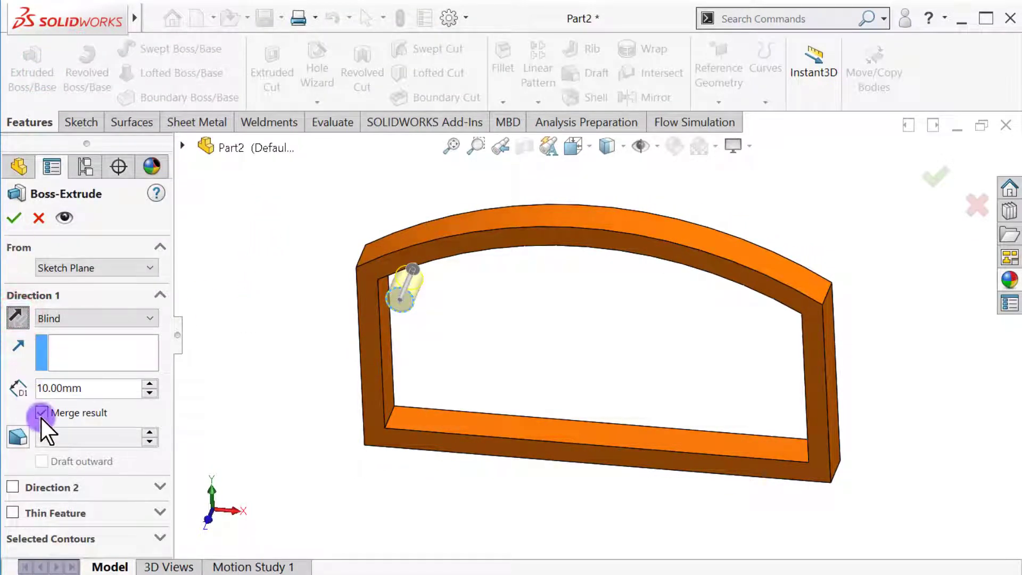
pyautogui.click(13, 218)
pyautogui.click(269, 333)
pyautogui.moveTo(281, 348); pyautogui.dragTo(251, 335, button='middle')
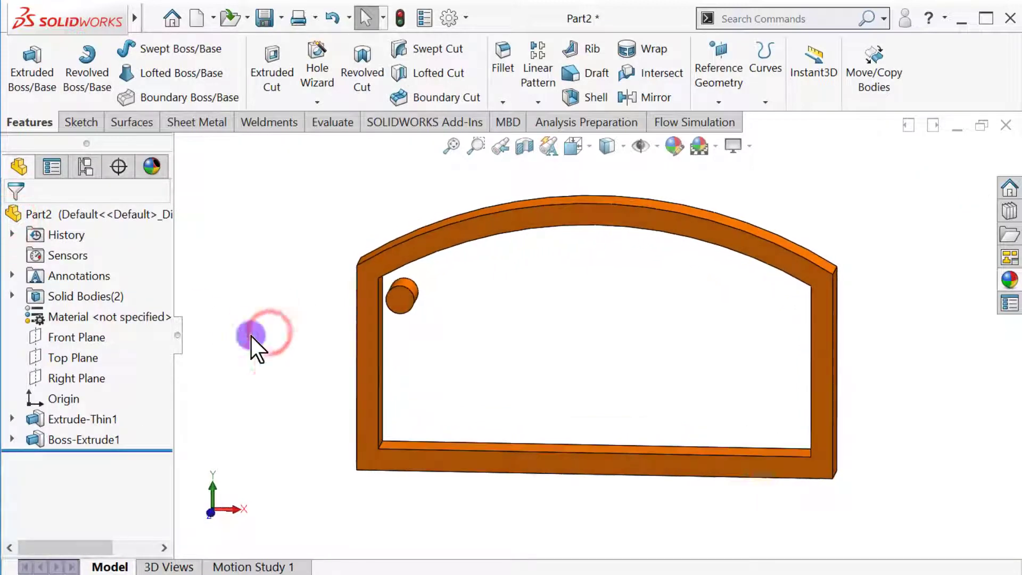
# Apply a cyan colour appearance from the standard swatches to the cylinder body only
pyautogui.click(108, 435)
pyautogui.click(220, 414)
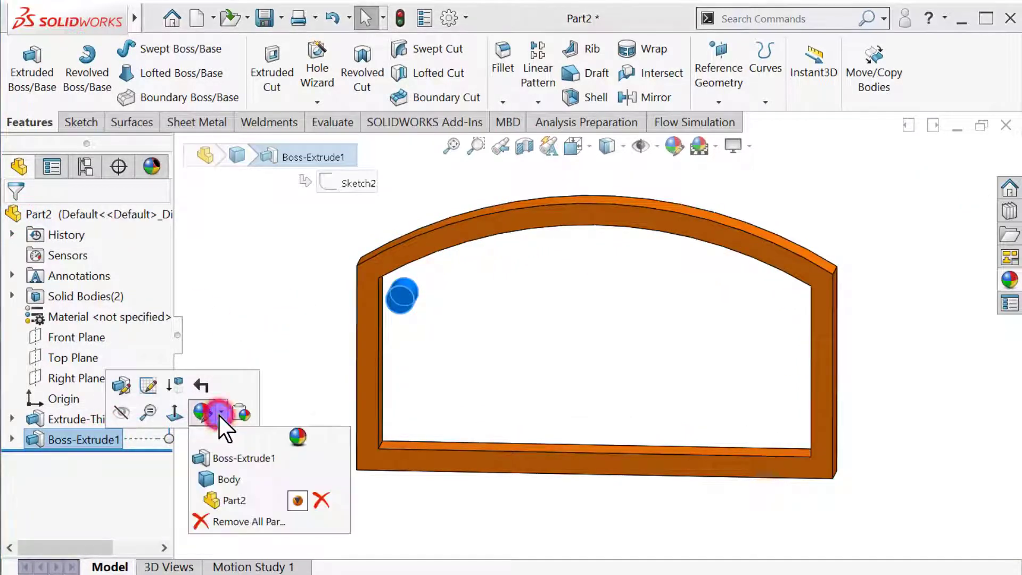
pyautogui.click(229, 479)
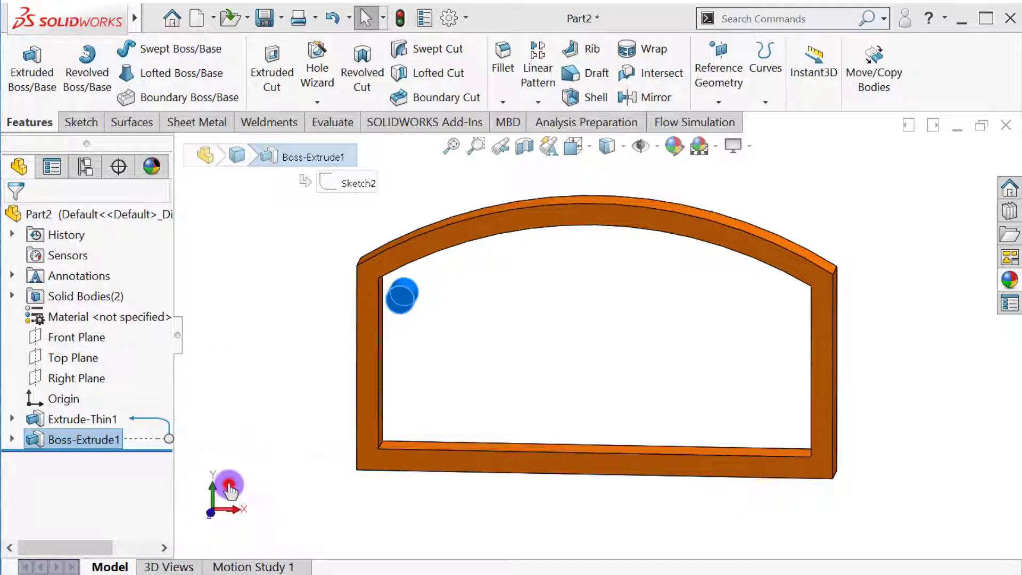
pyautogui.moveTo(161, 373); pyautogui.dragTo(161, 426)
pyautogui.click(74, 419)
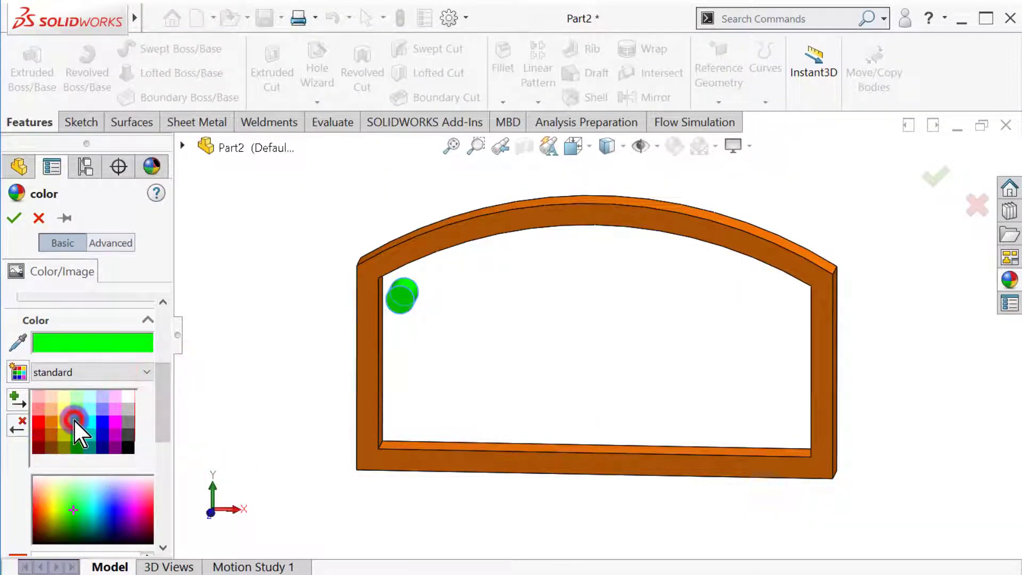
pyautogui.click(90, 423)
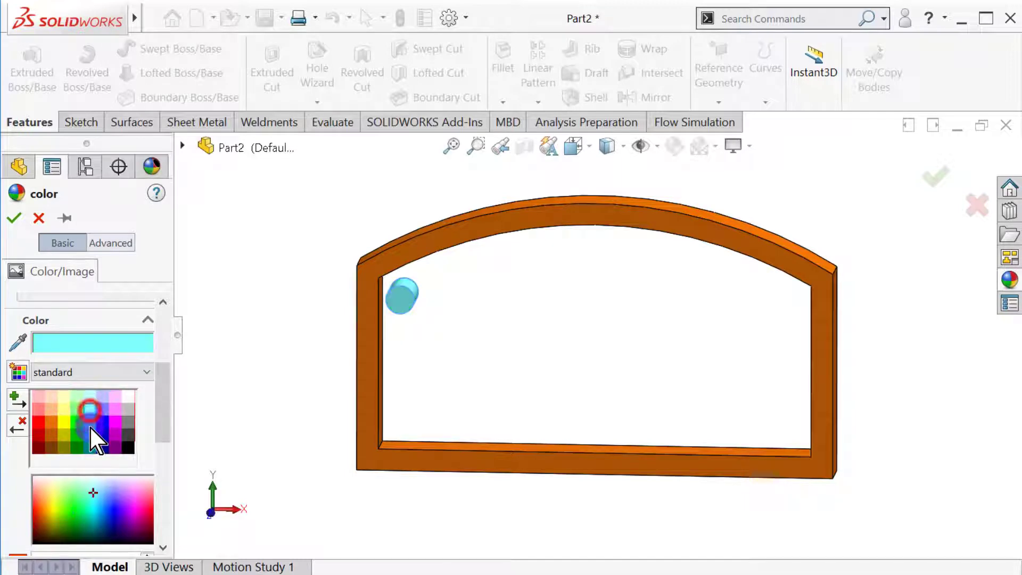
pyautogui.click(14, 217)
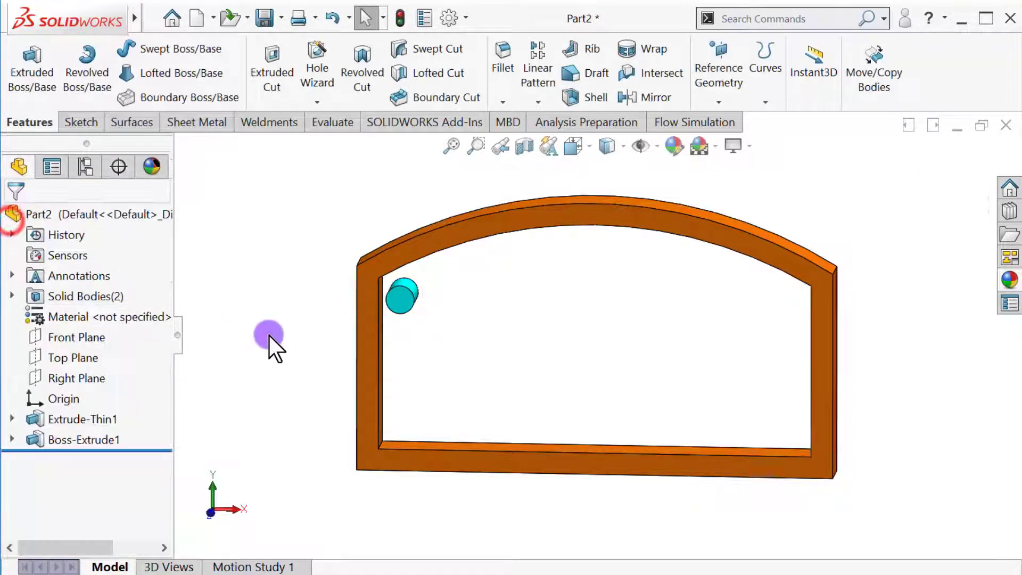
# Start a curve driven pattern of the cylinder feature along the frame's inner arc edge, with the direction reversed to run across the opening
pyautogui.moveTo(268, 340); pyautogui.dragTo(251, 389, button='middle')
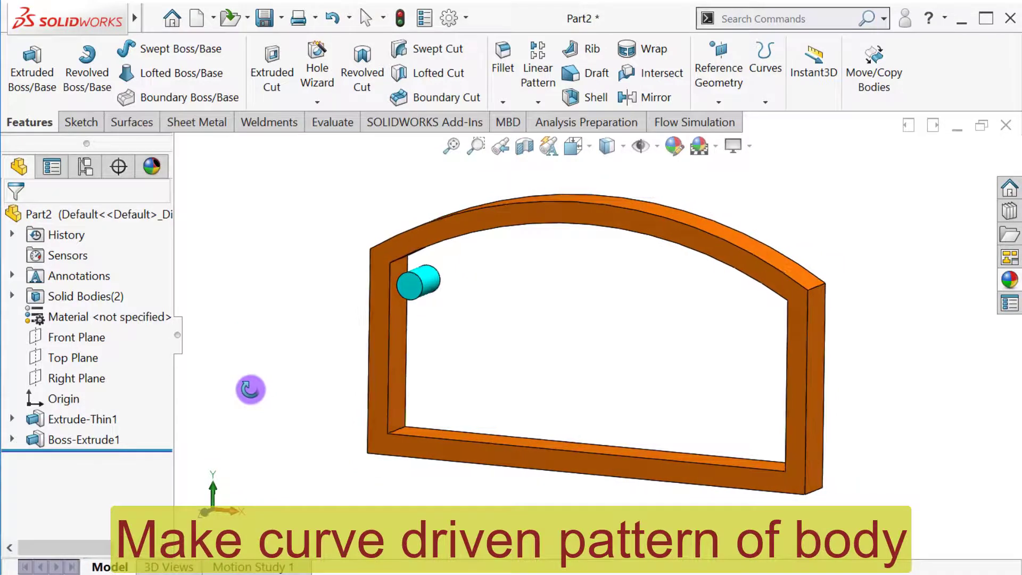
pyautogui.click(88, 439)
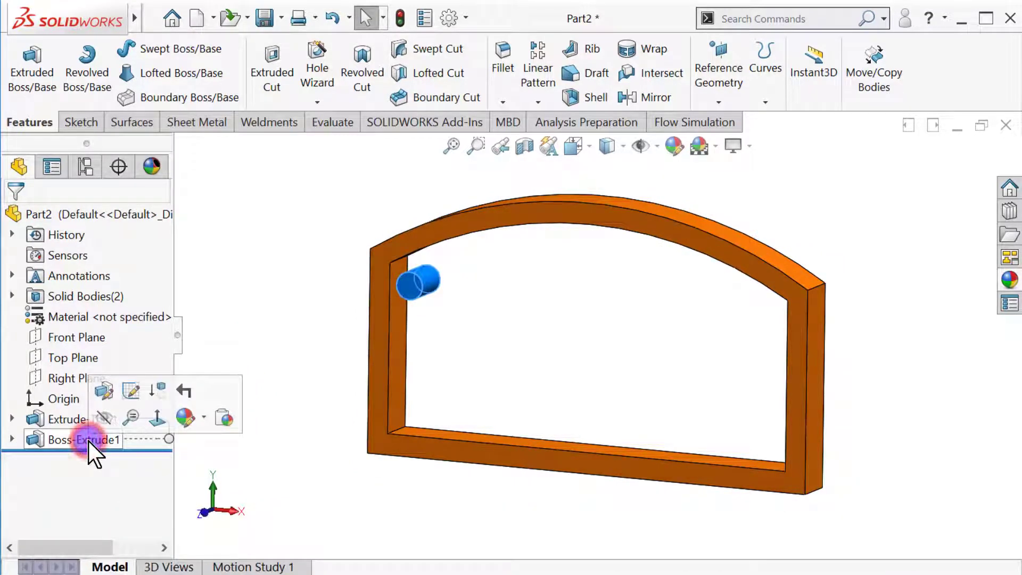
pyautogui.click(539, 103)
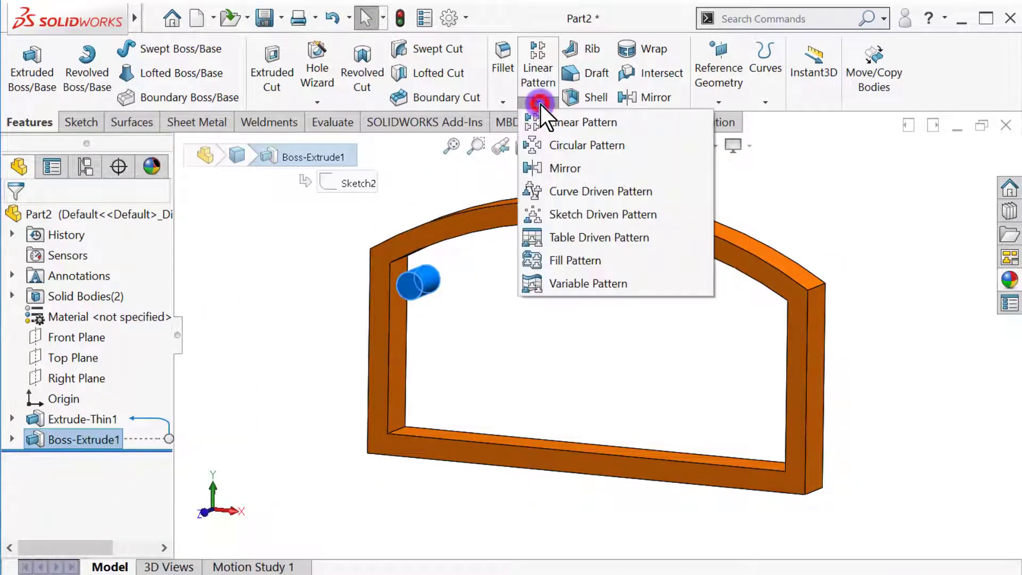
pyautogui.click(564, 191)
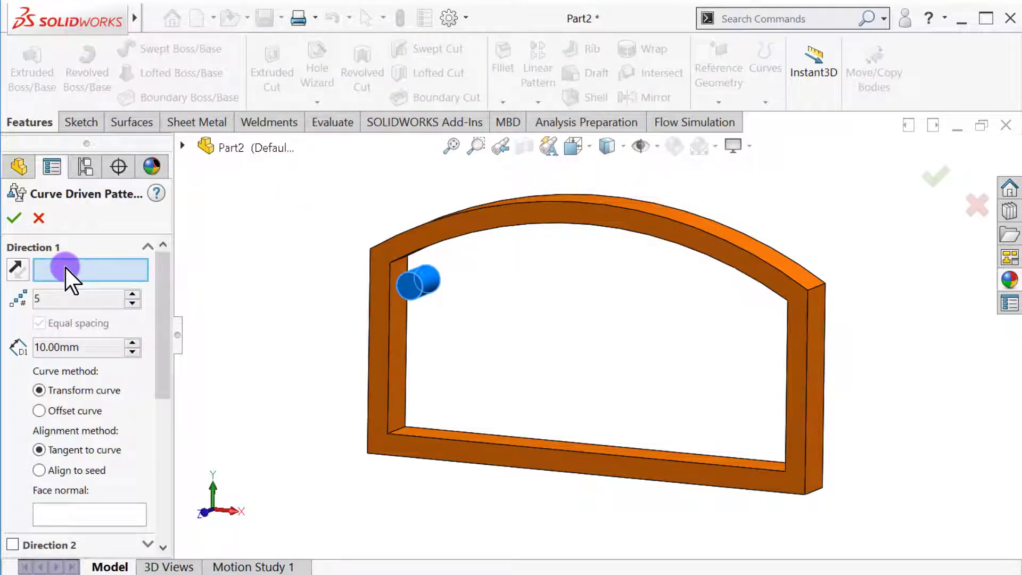
pyautogui.click(426, 245)
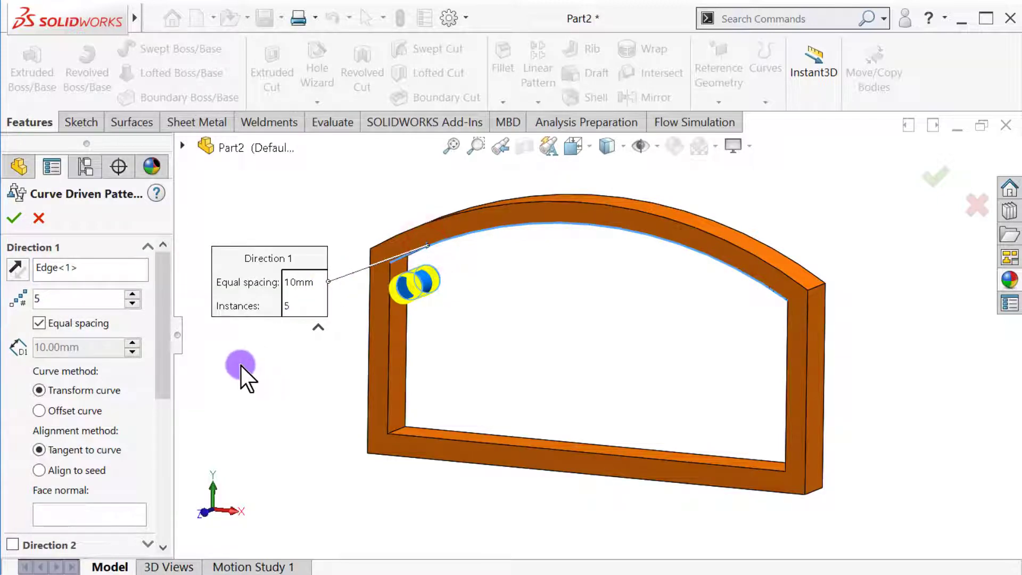
pyautogui.click(14, 269)
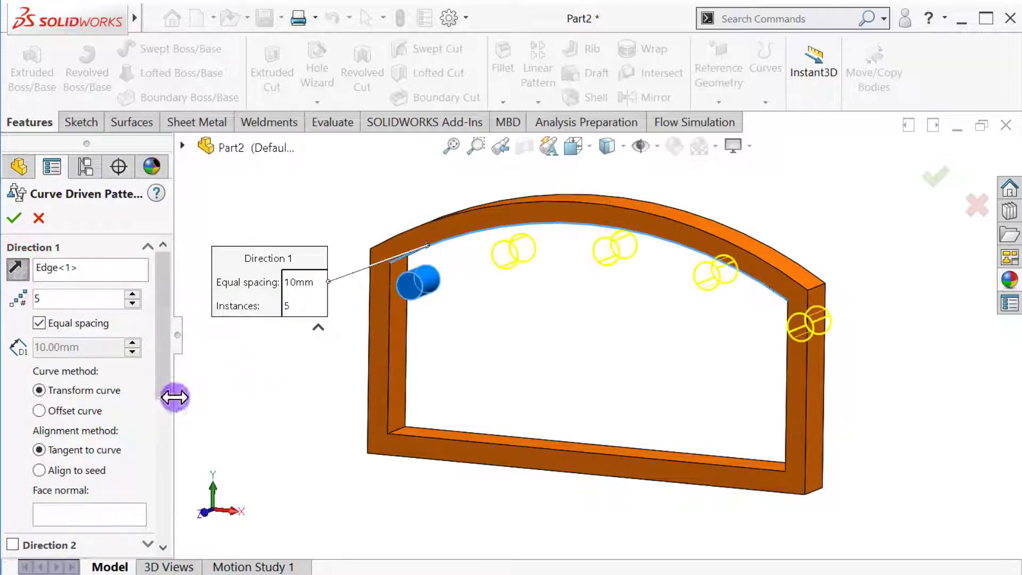
pyautogui.moveTo(255, 397); pyautogui.dragTo(288, 358, button='middle')
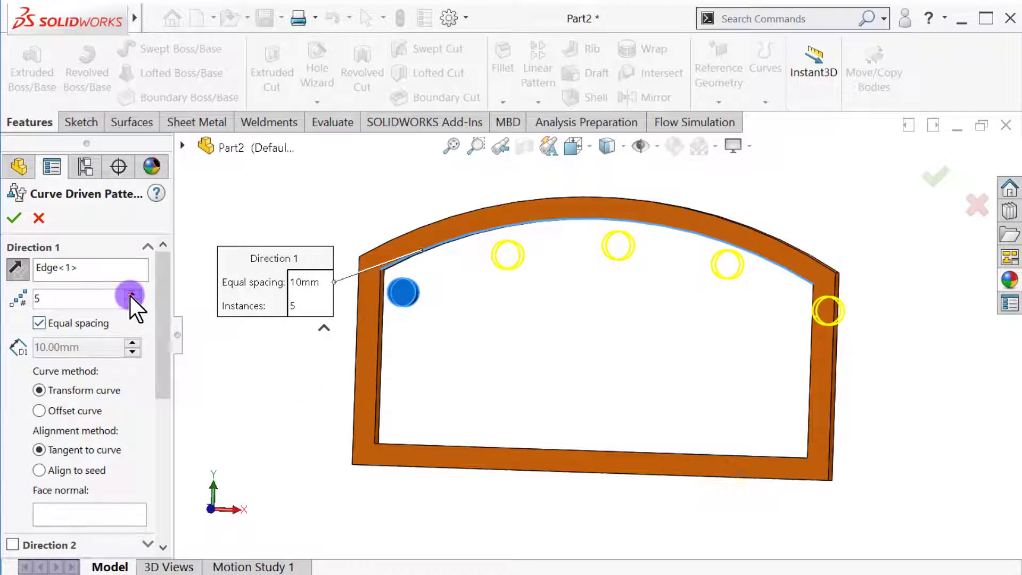
# Set the pattern to 10 instances at 10 mm spacing with equal spacing turned off
pyautogui.click(131, 295)
pyautogui.click(39, 325)
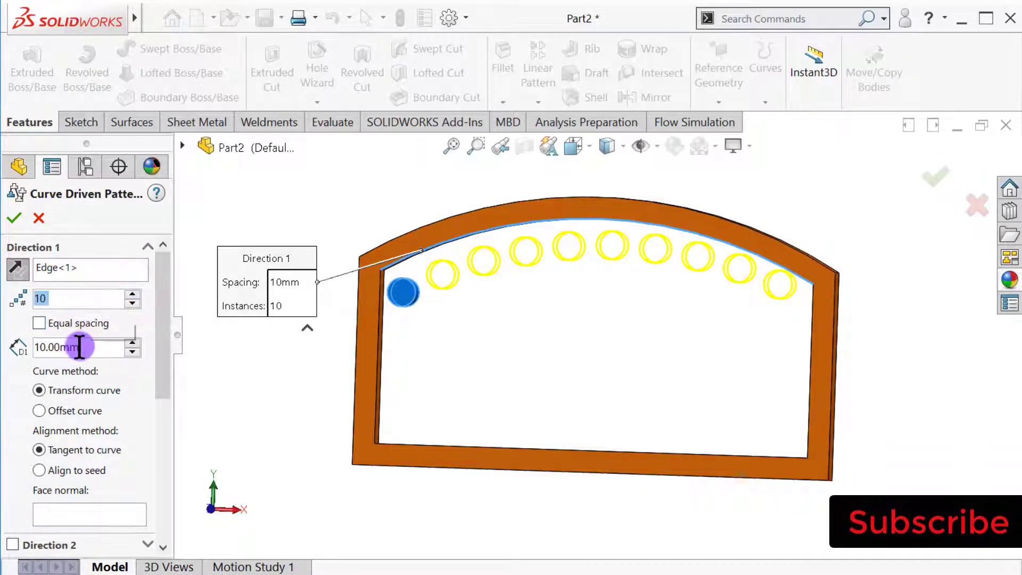
pyautogui.moveTo(461, 372)
pyautogui.mouseDown(button='middle')
pyautogui.moveTo(481, 356)
pyautogui.moveTo(458, 370)
pyautogui.moveTo(465, 359)
pyautogui.mouseUp(button='middle')
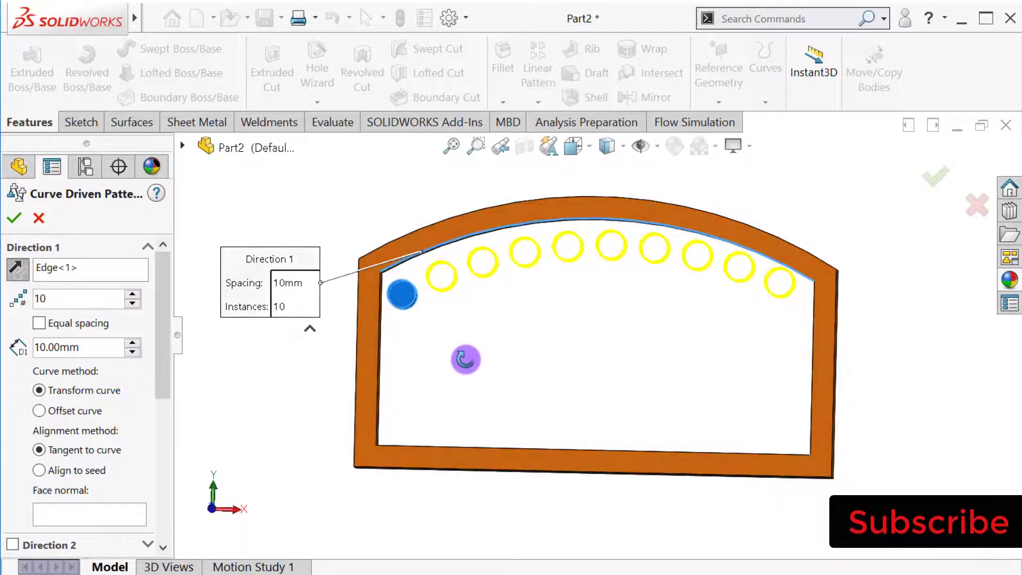
# Change the pattern's curve method to Offset curve and set the number of instances to 11
pyautogui.click(39, 410)
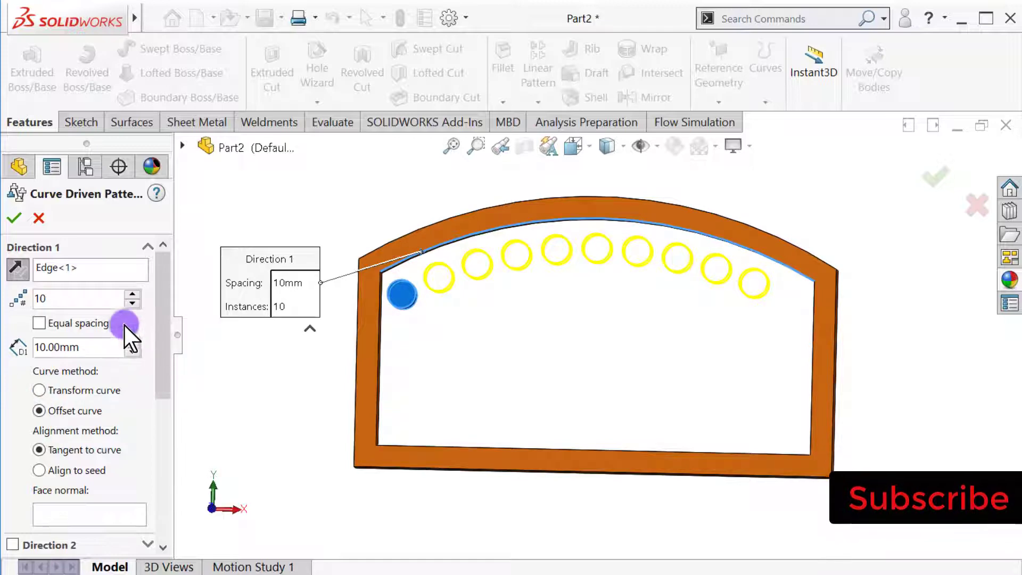
pyautogui.click(132, 293)
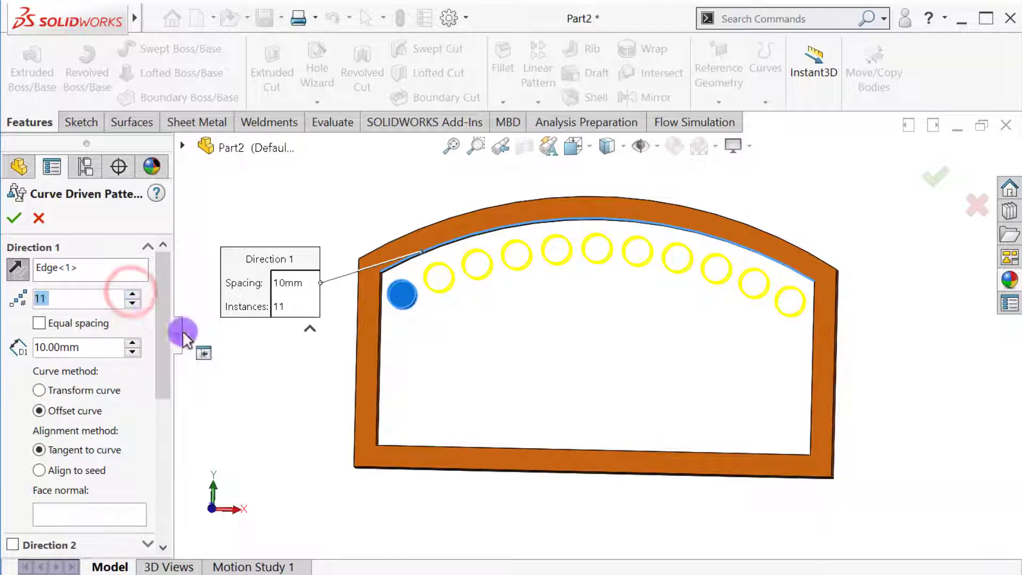
pyautogui.moveTo(255, 384); pyautogui.dragTo(308, 426, button='middle')
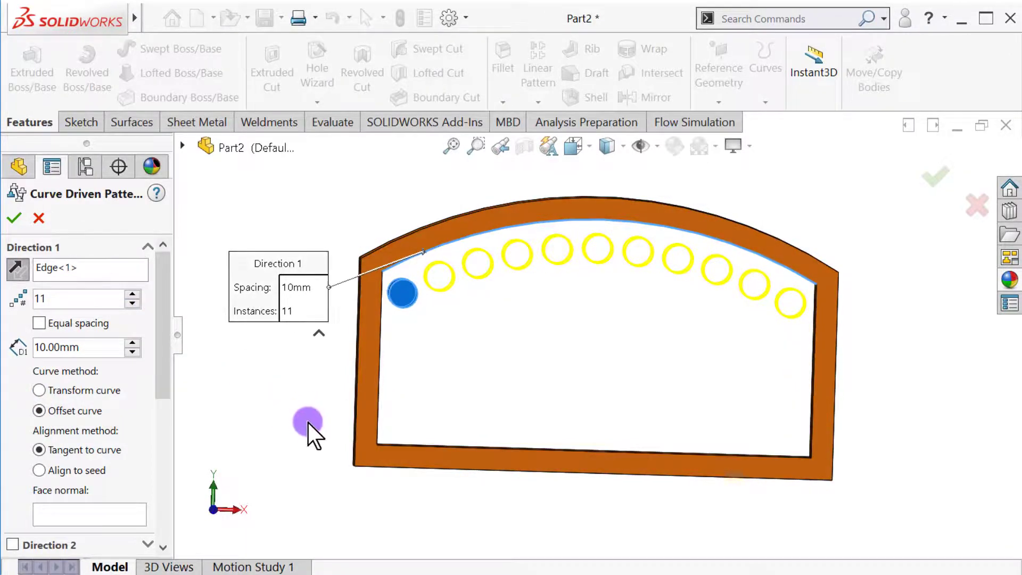
pyautogui.moveTo(162, 372); pyautogui.dragTo(161, 421)
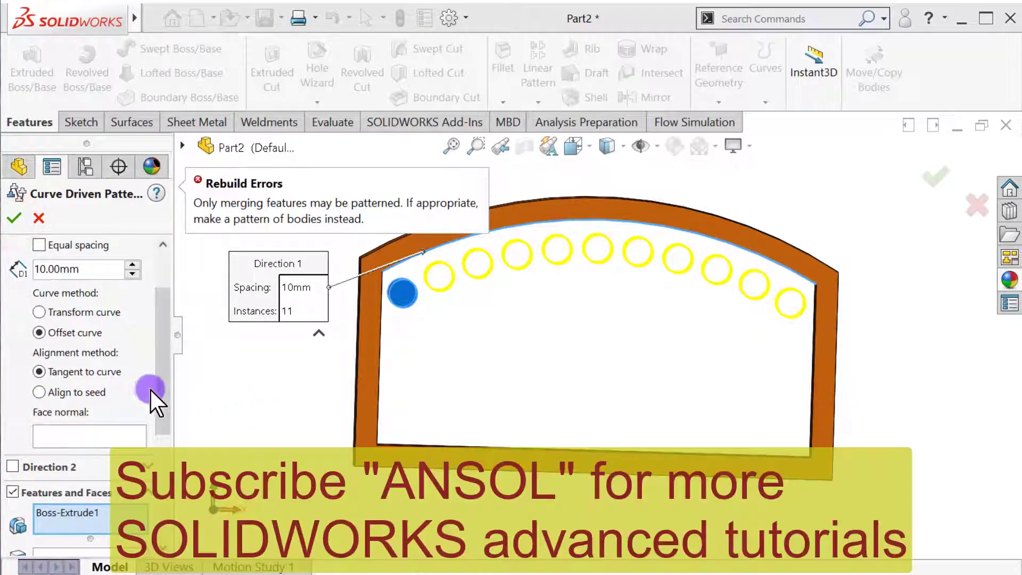
# Switch the curve driven pattern from patterning features to patterning bodies, choose the cylinder body as the seed, and create the pattern
pyautogui.moveTo(158, 388); pyautogui.dragTo(159, 431)
pyautogui.click(13, 396)
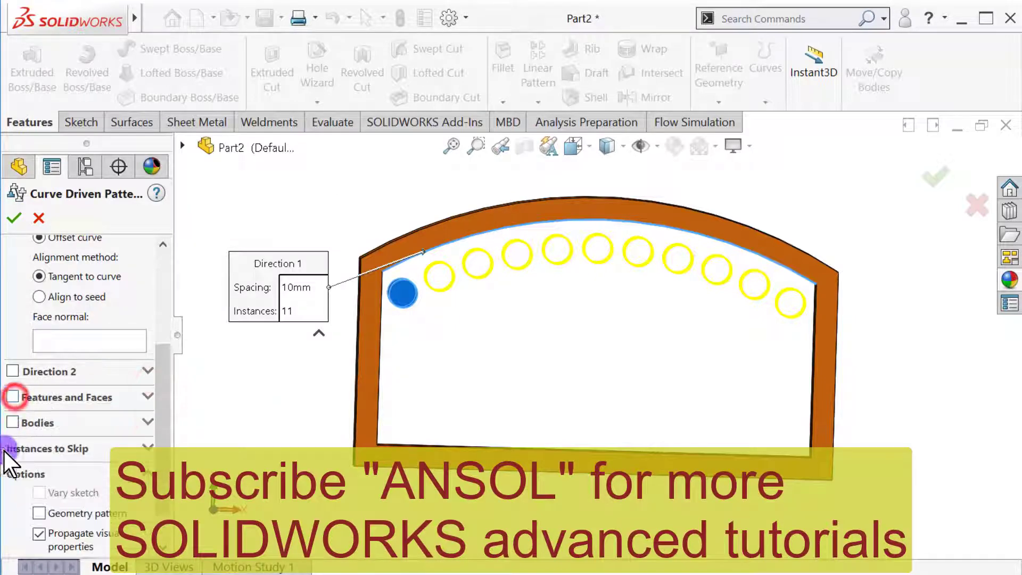
pyautogui.click(12, 422)
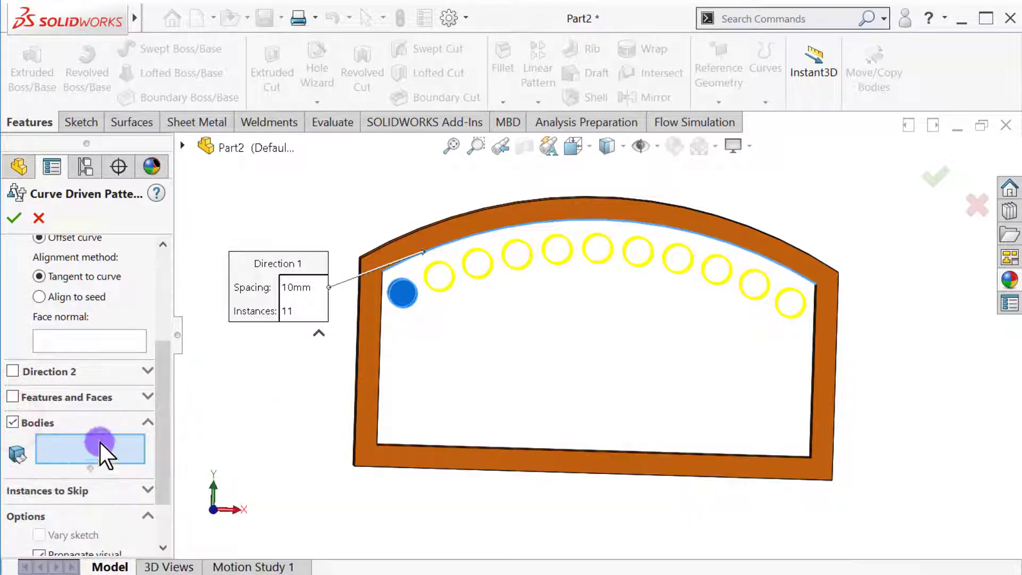
pyautogui.click(399, 303)
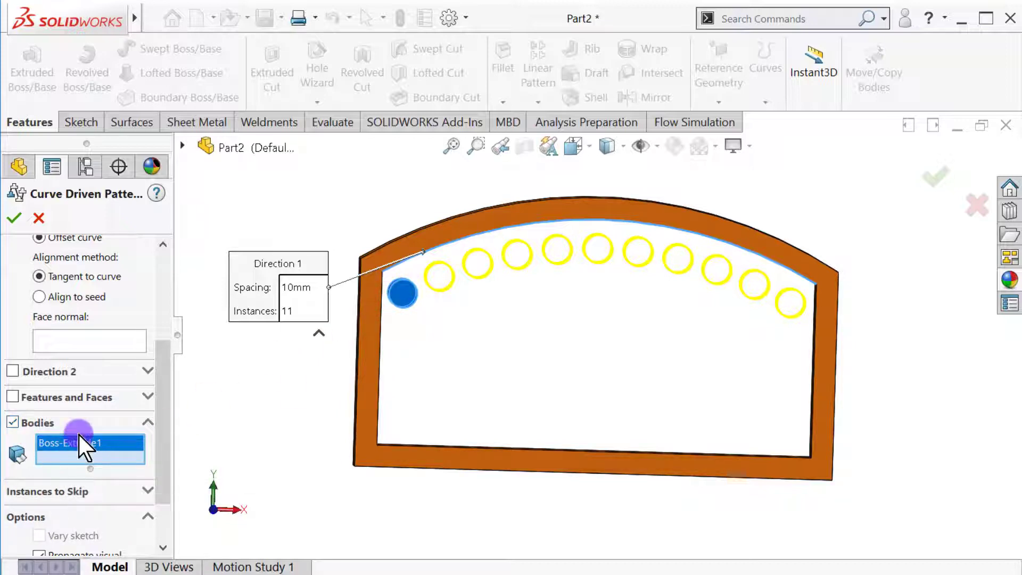
pyautogui.moveTo(159, 396); pyautogui.dragTo(162, 359)
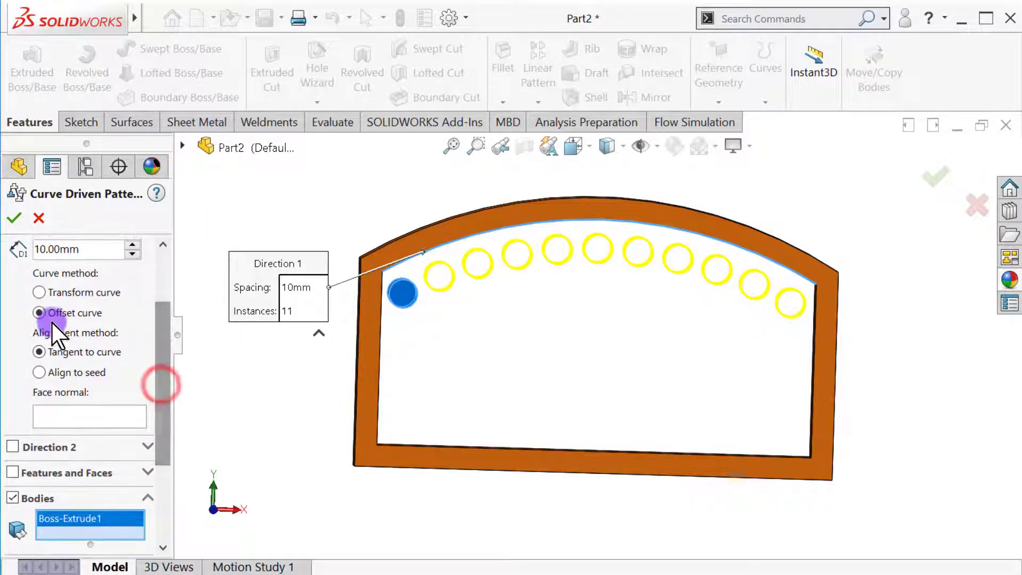
pyautogui.click(14, 218)
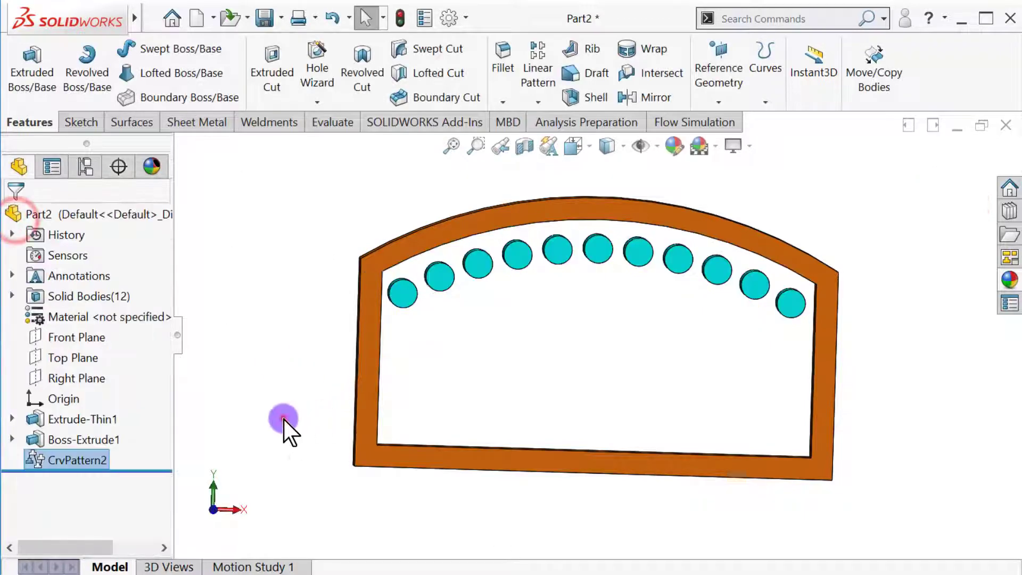
pyautogui.moveTo(285, 429); pyautogui.dragTo(550, 387, button='middle')
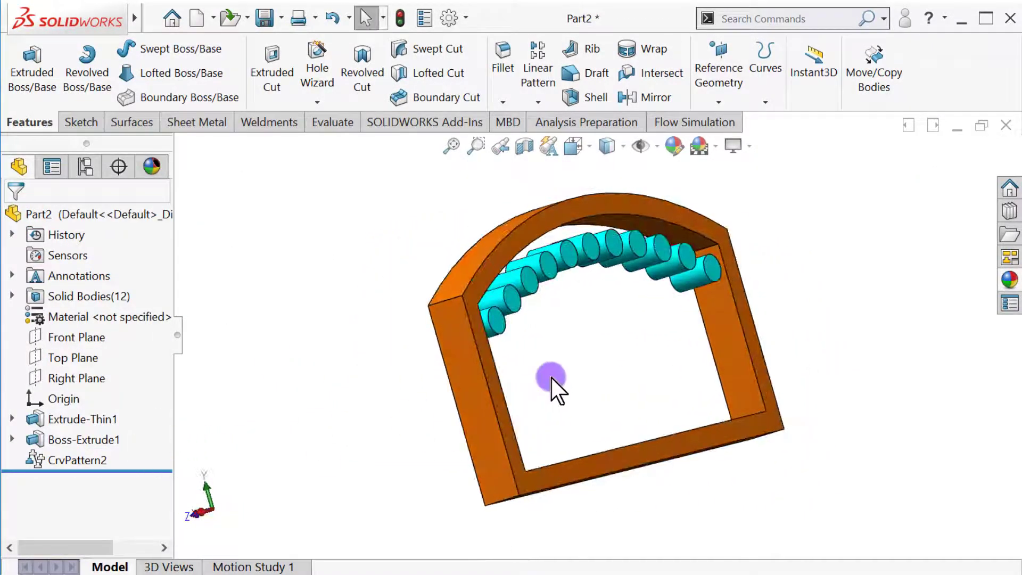